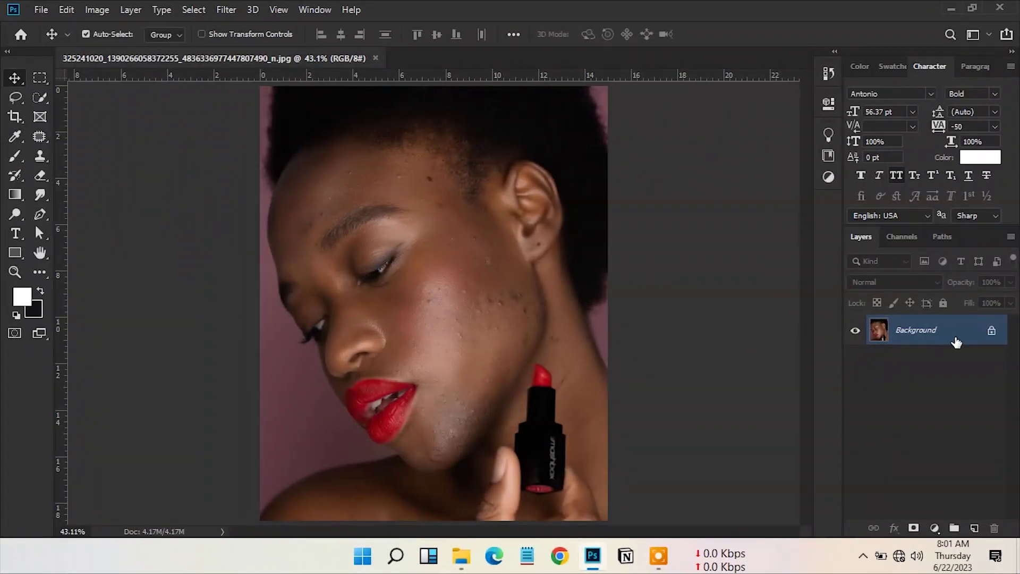
Duplicate the Background layer into a new Background copy layer
drag(957, 342, 975, 528)
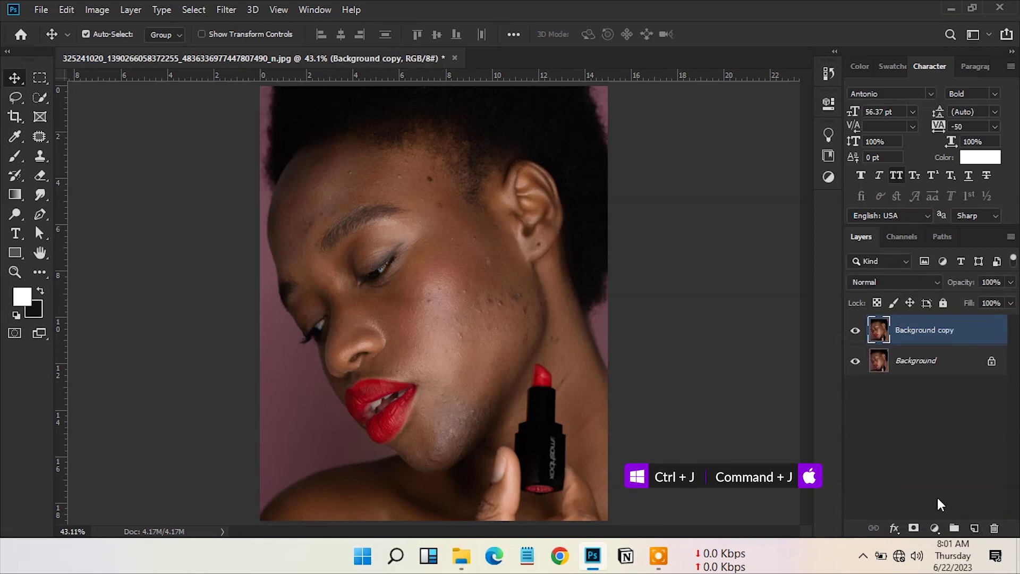
Pick the Healing Brush and sample clean cheek skin as the healing source
click(40, 136)
right_click(40, 136)
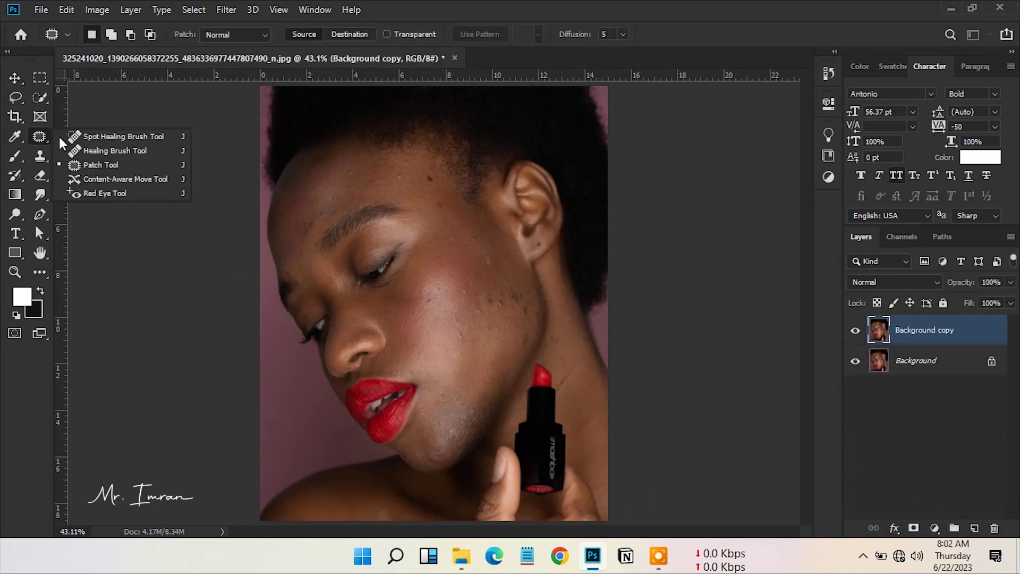
click(100, 151)
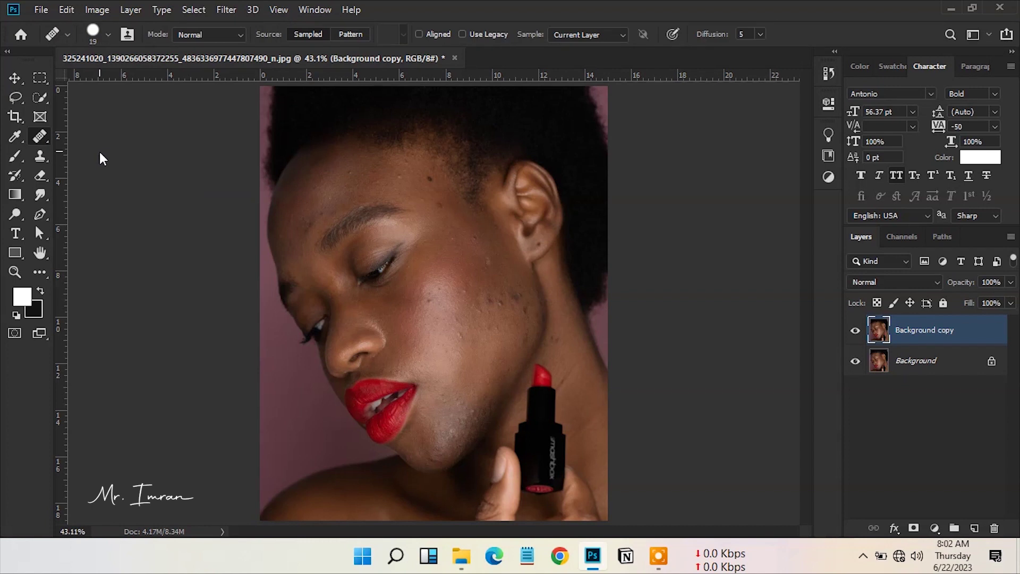
scroll(494, 294, up, 2)
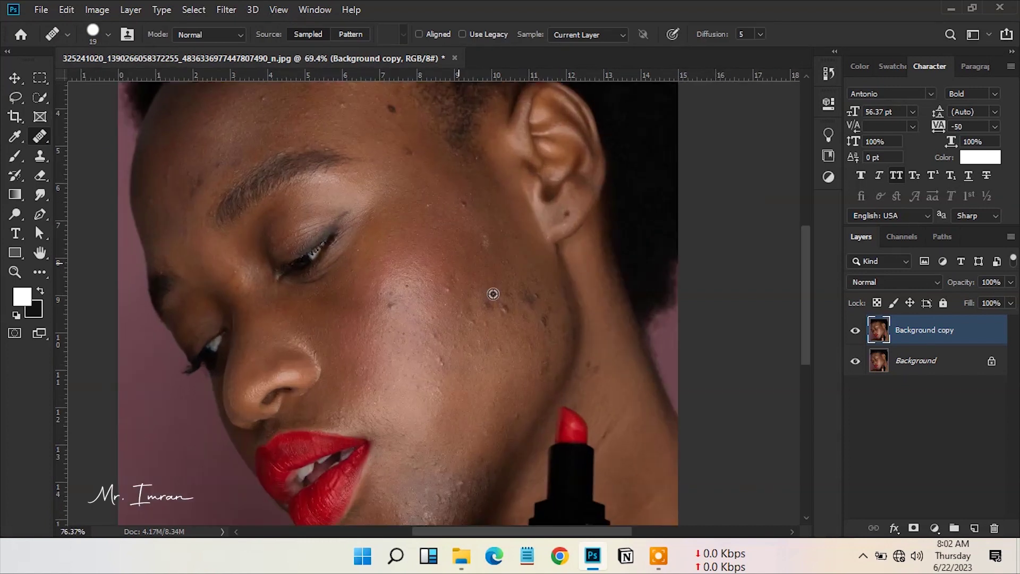
scroll(494, 295, up, 2)
alt+click(505, 294)
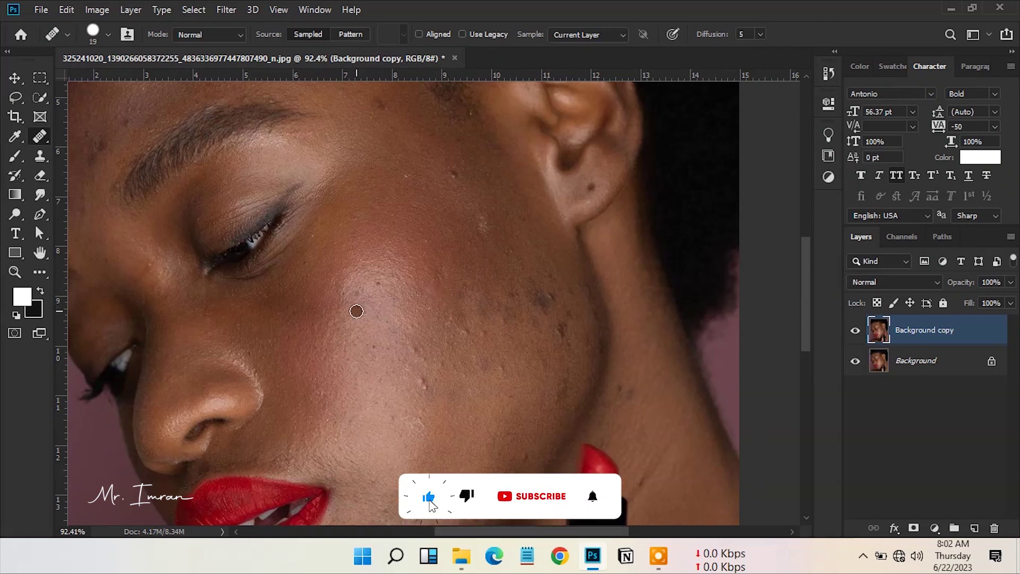
Heal the blemishes and dark spots on the cheek, lower cheek and chin
drag(370, 304, 358, 292)
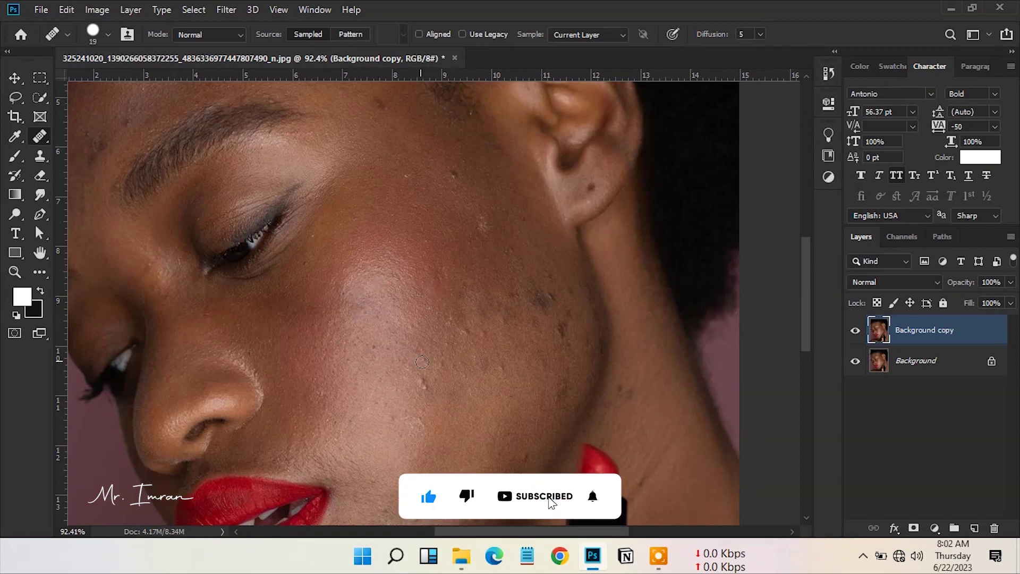
click(483, 222)
click(543, 300)
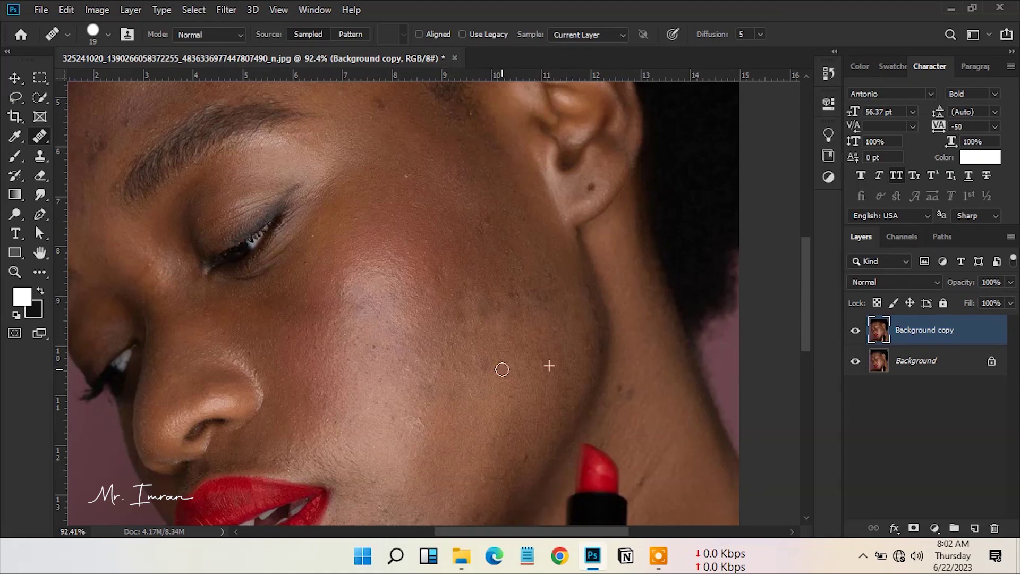
scroll(501, 364, down, 5)
click(501, 424)
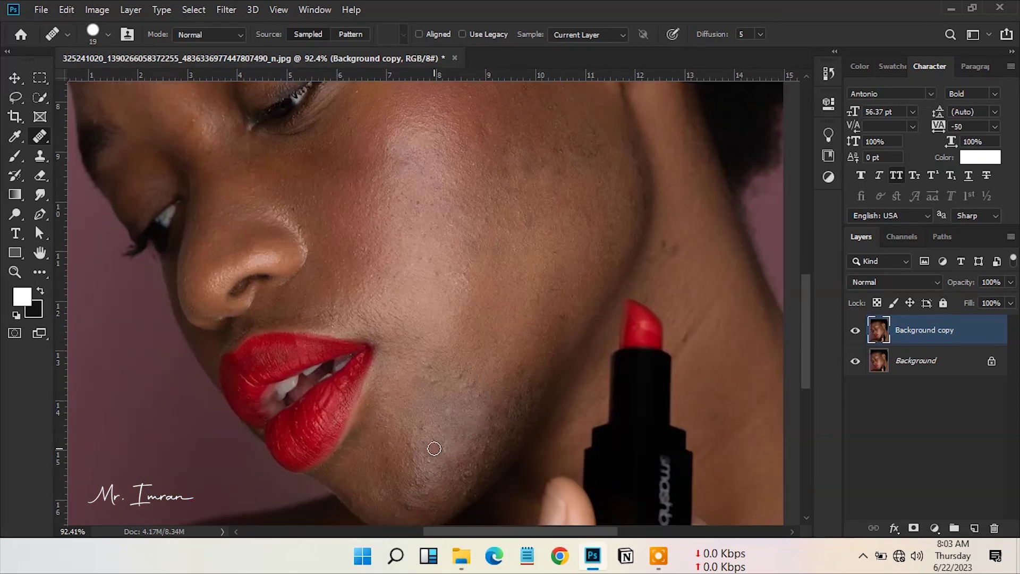
Check the chin, lips and forehead, then fit the whole portrait in view
mouse_move(497, 376)
mouse_down()
mouse_move(500, 348)
mouse_move(516, 334)
mouse_up()
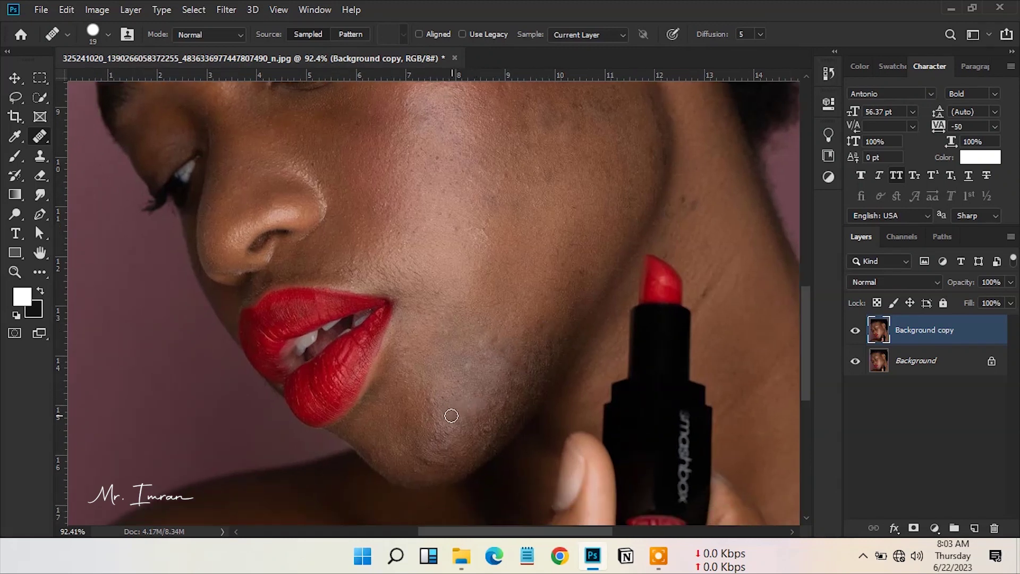
scroll(510, 404, up, 3)
scroll(678, 407, up, 7)
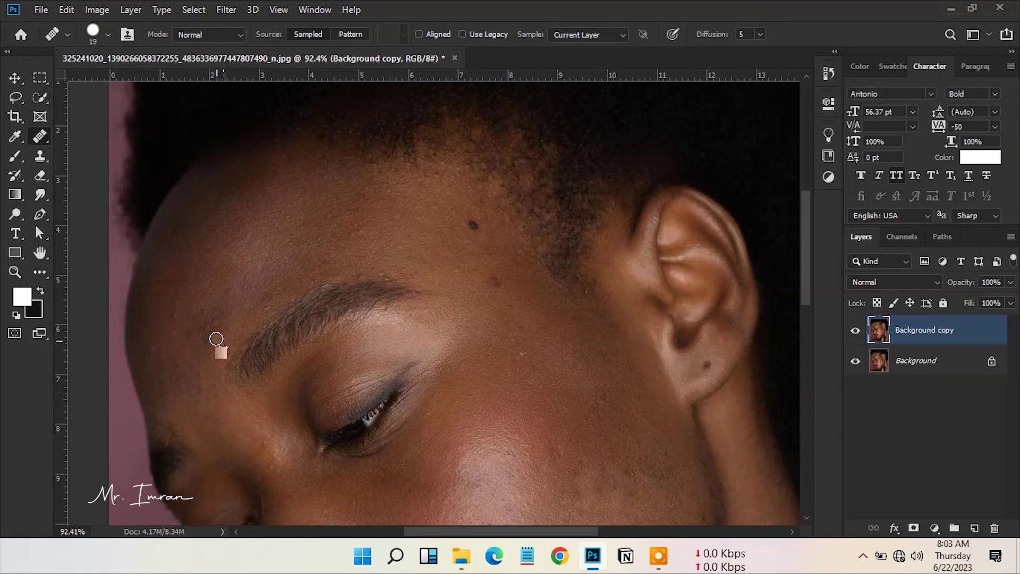
drag(278, 291, 324, 228)
scroll(468, 268, down, 4)
drag(468, 268, 417, 246)
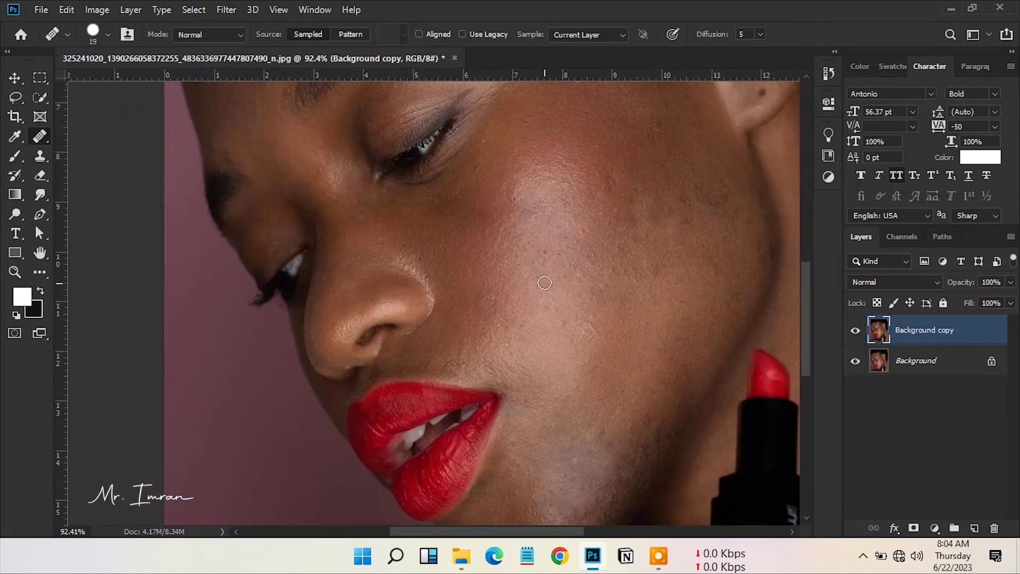
scroll(478, 296, up, 5)
scroll(468, 266, up, 3)
scroll(455, 247, up, 1)
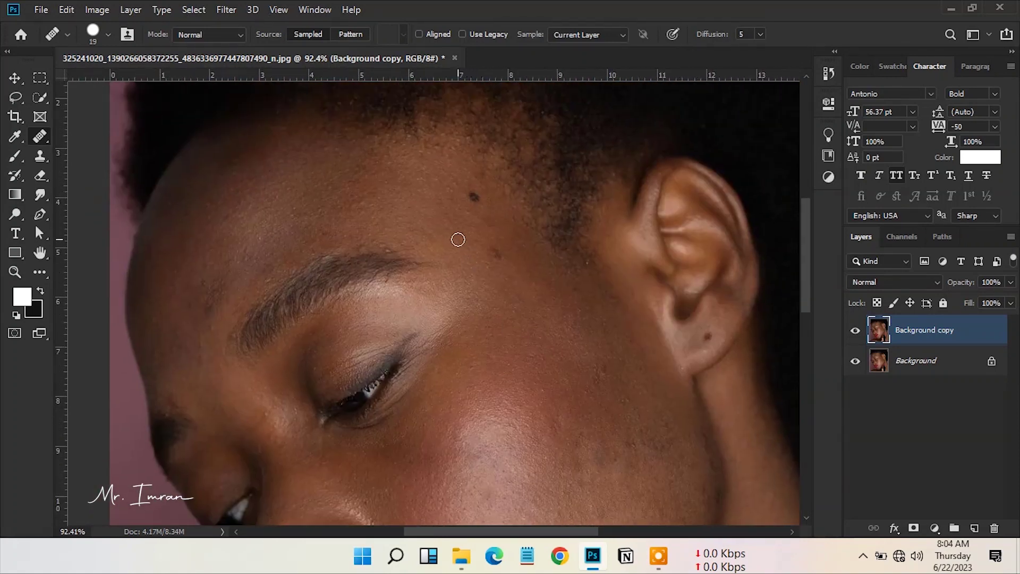
key(ctrl+0)
Duplicate the healed Background copy layer twice
key(v)
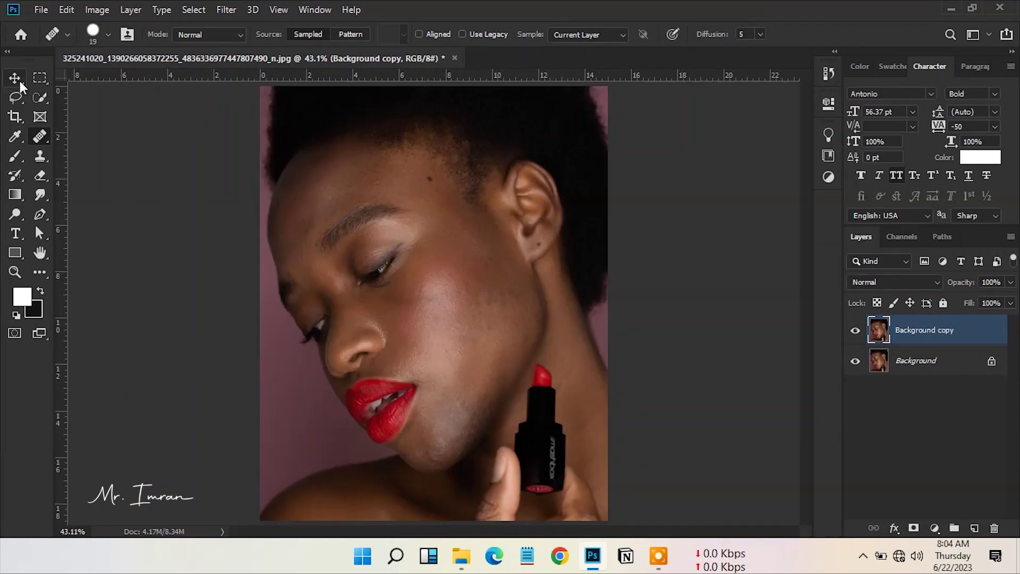
drag(967, 340, 977, 526)
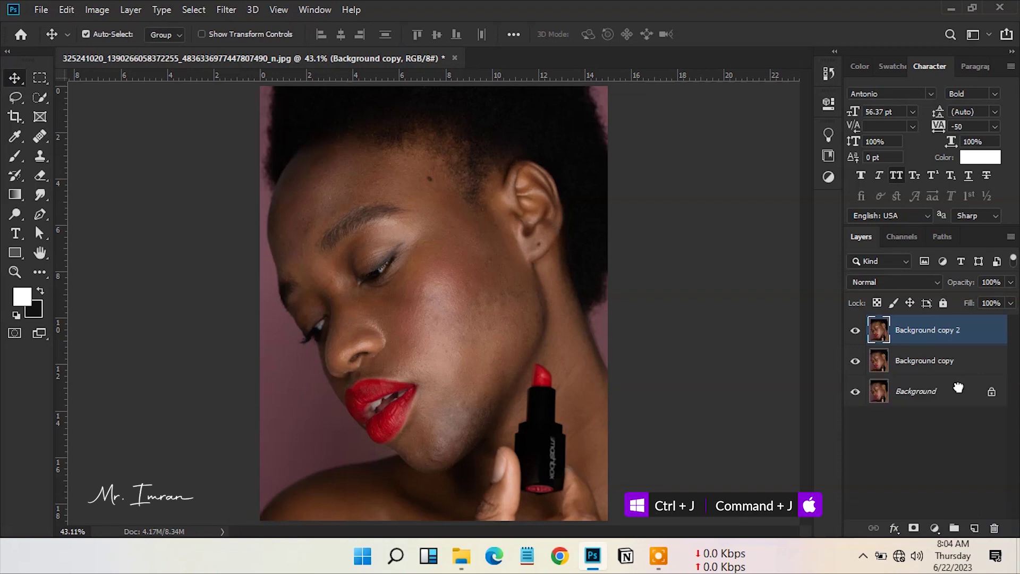
mouse_move(957, 337)
mouse_down()
mouse_move(983, 514)
mouse_move(975, 527)
mouse_up()
Rename the two new copies 'low' and 'high'
click(941, 364)
double_click(935, 361)
key(BackSpace)
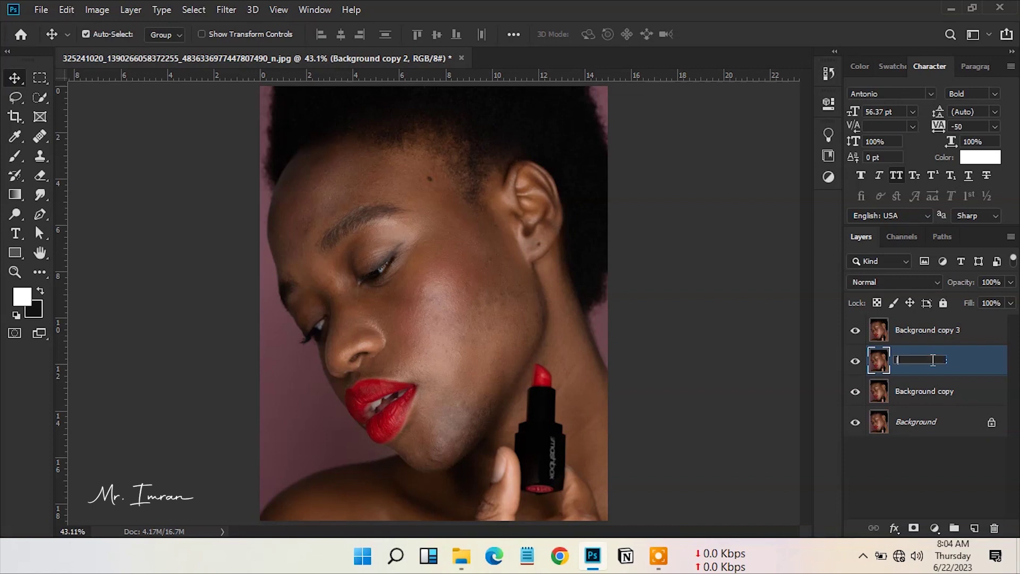
text(low)
key(Return)
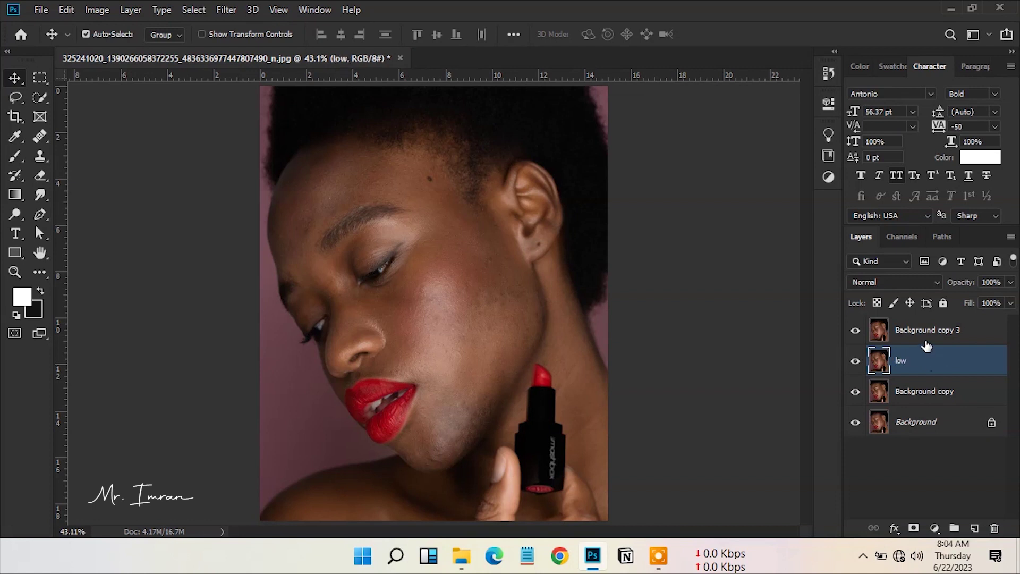
double_click(924, 332)
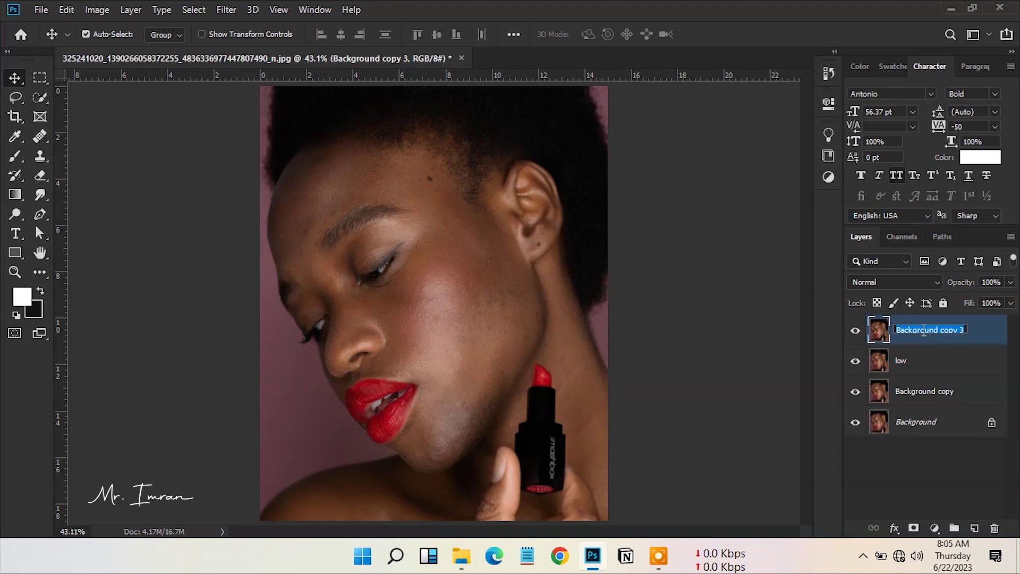
text(high)
key(Return)
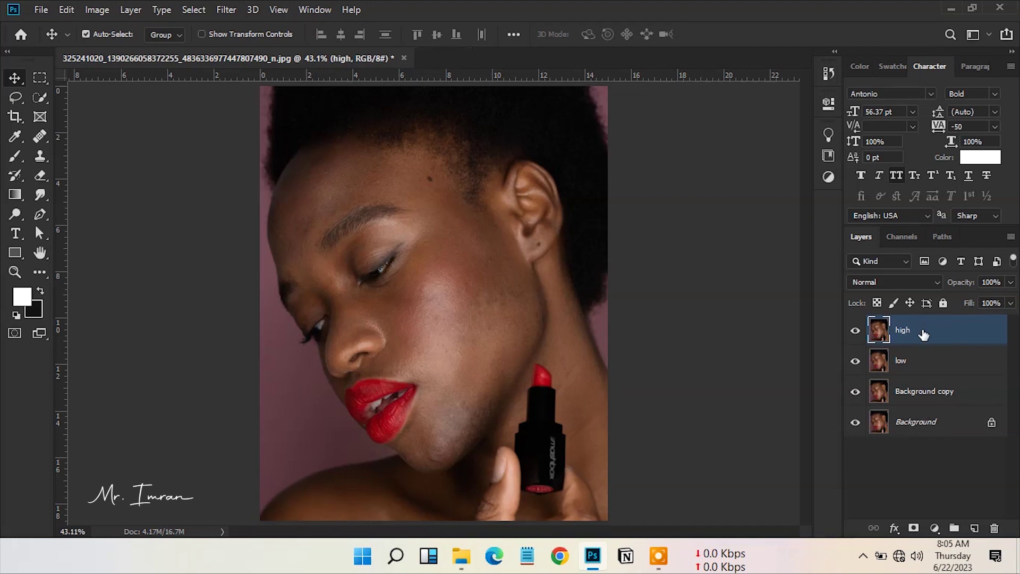
Apply a Gaussian Blur with a 2.2-pixel radius to the low layer
click(902, 360)
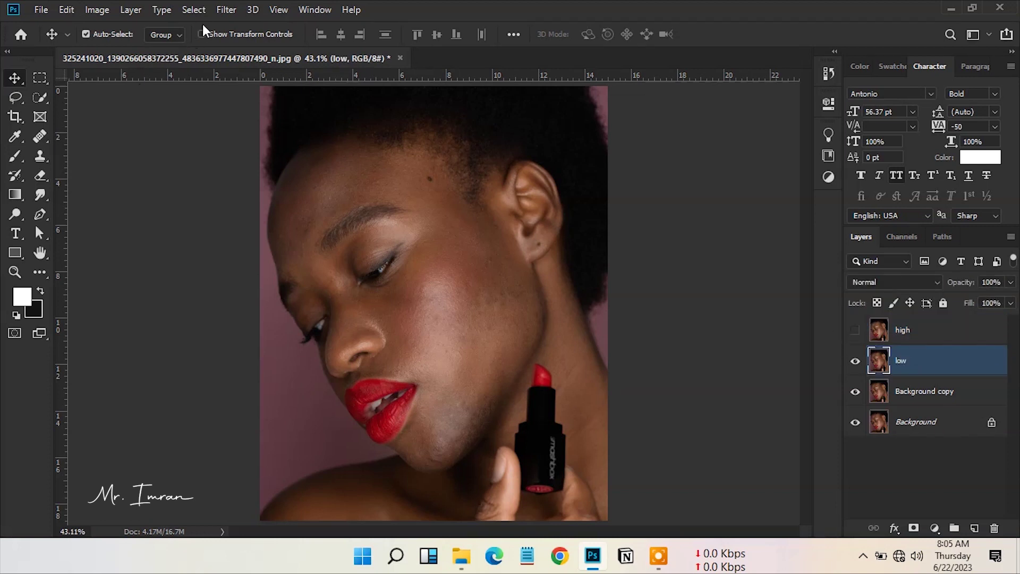
click(225, 10)
mouse_move(235, 179)
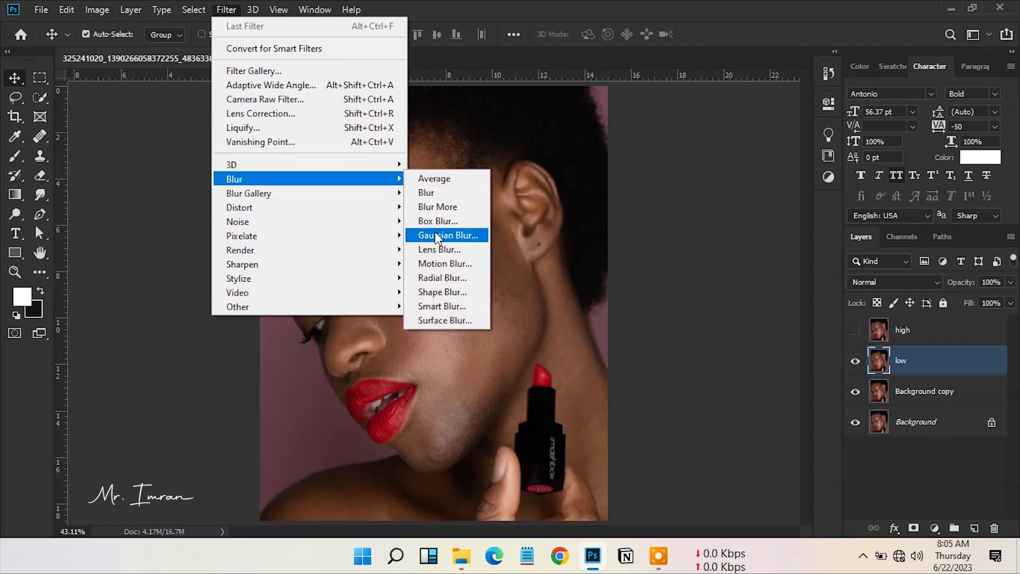
click(435, 234)
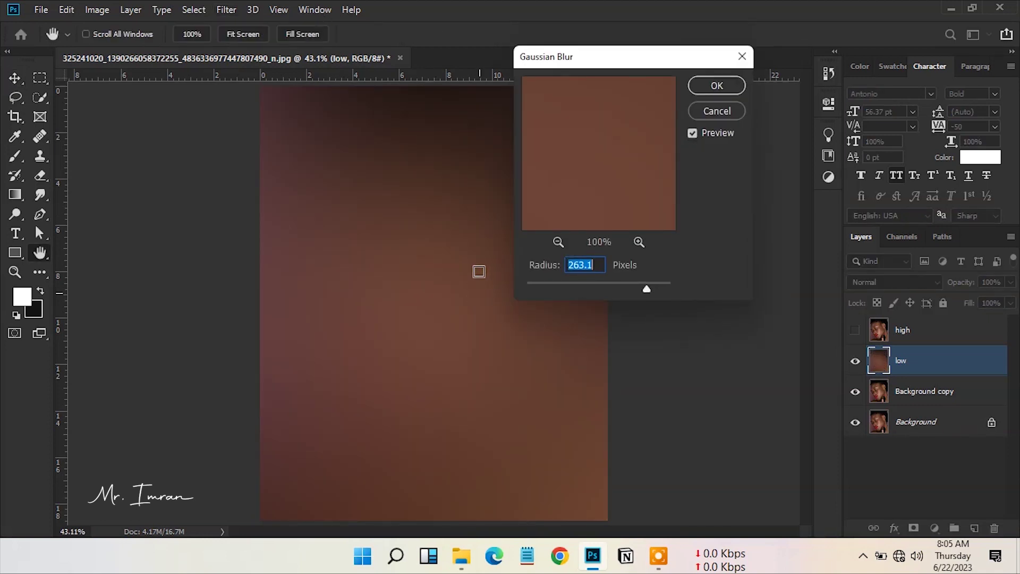
mouse_move(643, 290)
mouse_down()
mouse_move(525, 284)
mouse_move(543, 289)
mouse_up()
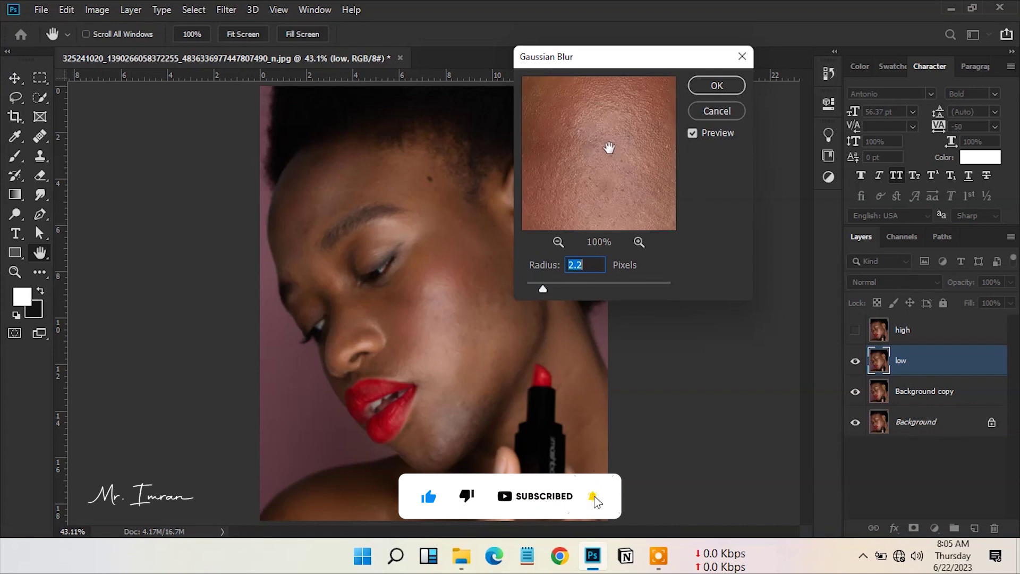
click(714, 86)
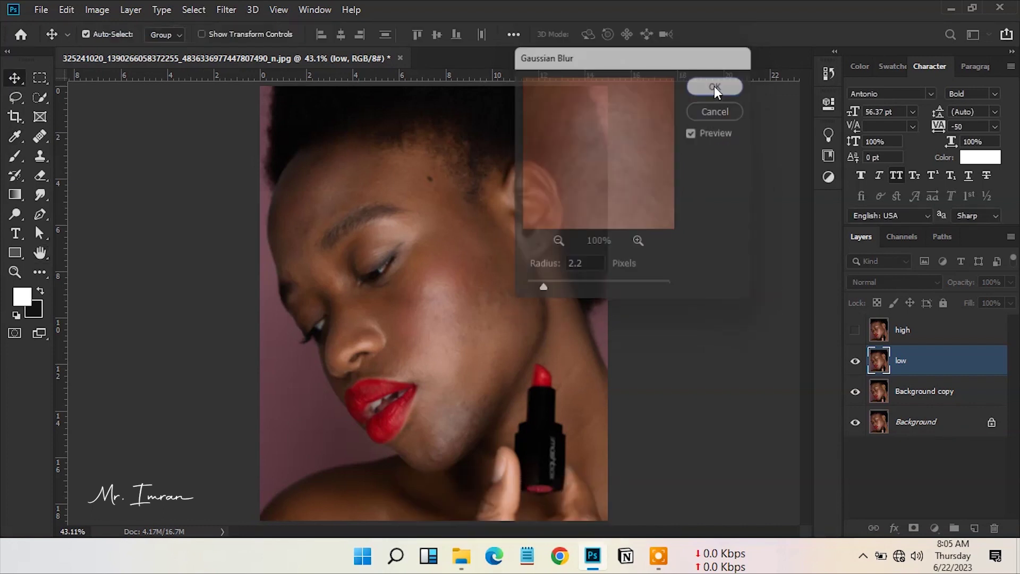
Show the high layer and Apply Image from low with Subtract, Scale 2, Offset 128
click(905, 332)
click(856, 332)
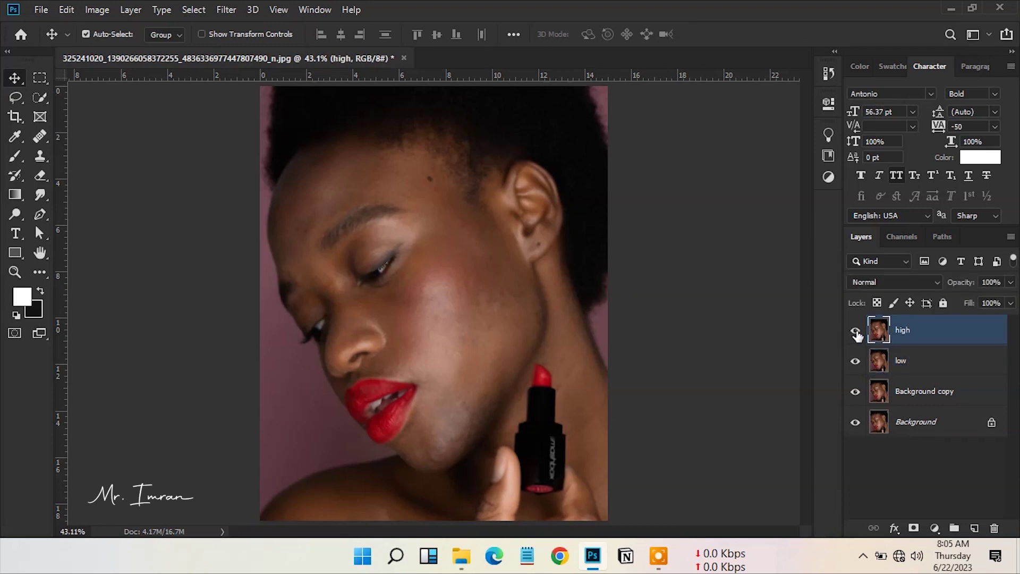
click(95, 12)
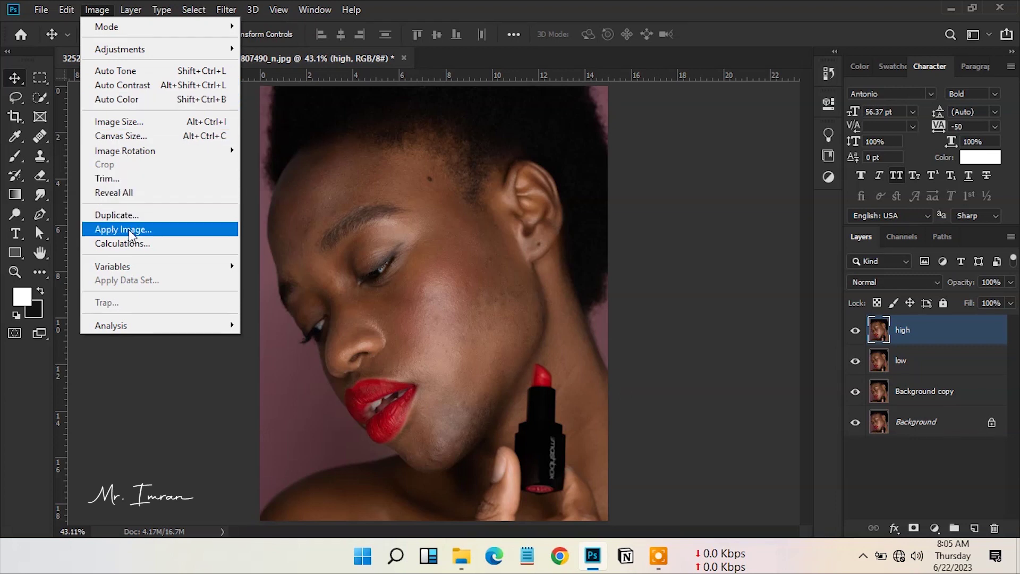
click(128, 230)
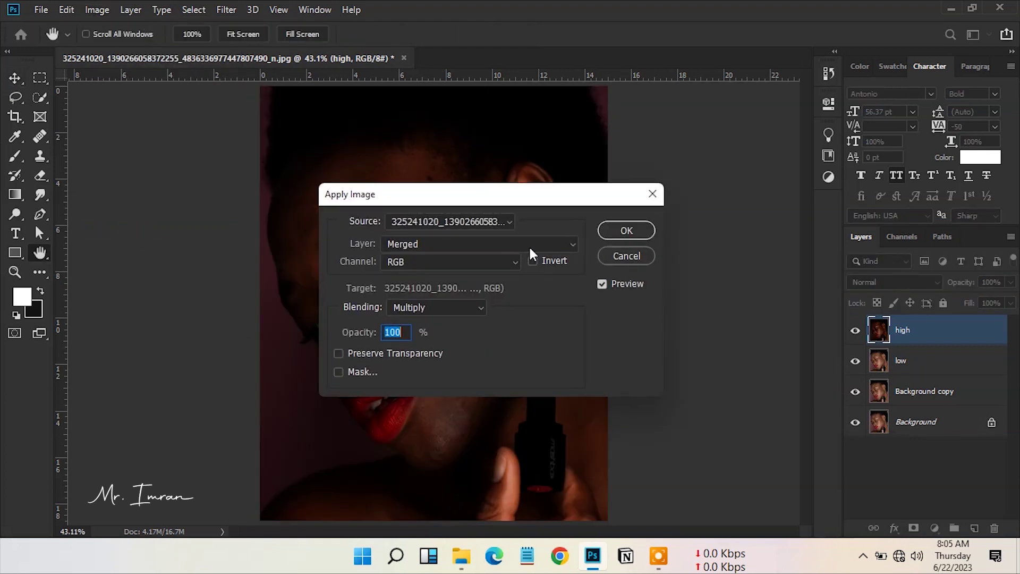
click(530, 248)
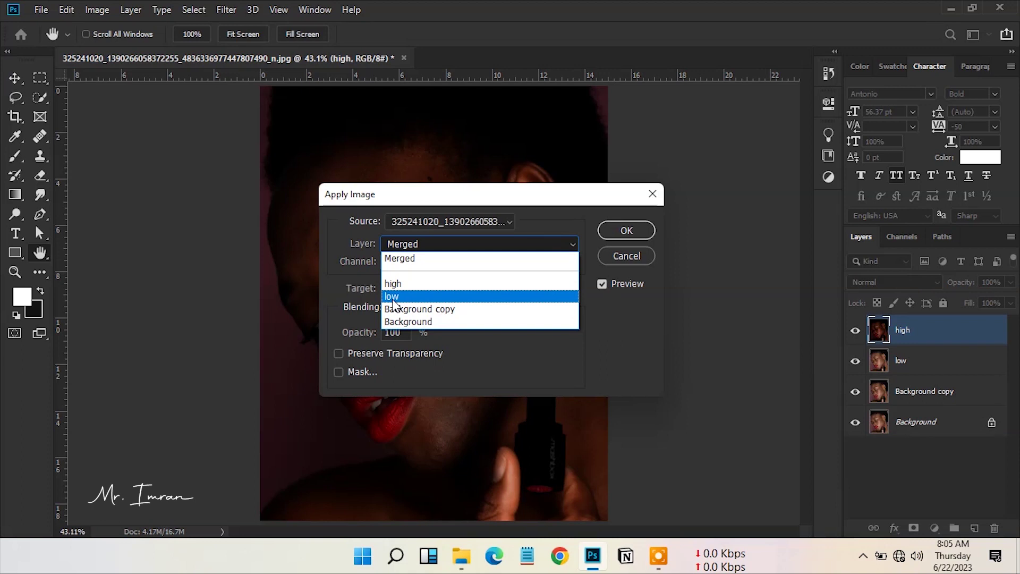
click(393, 296)
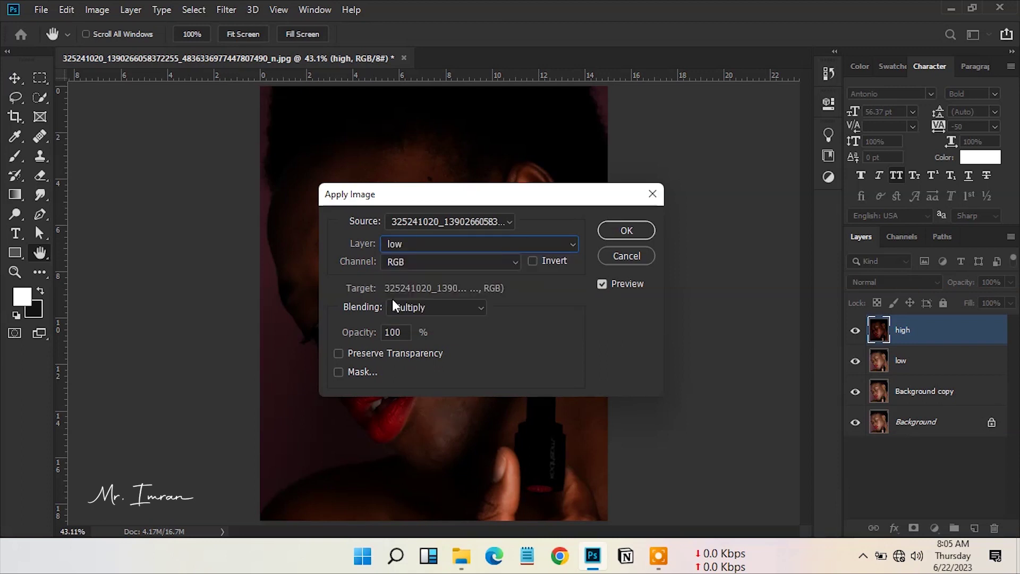
click(462, 308)
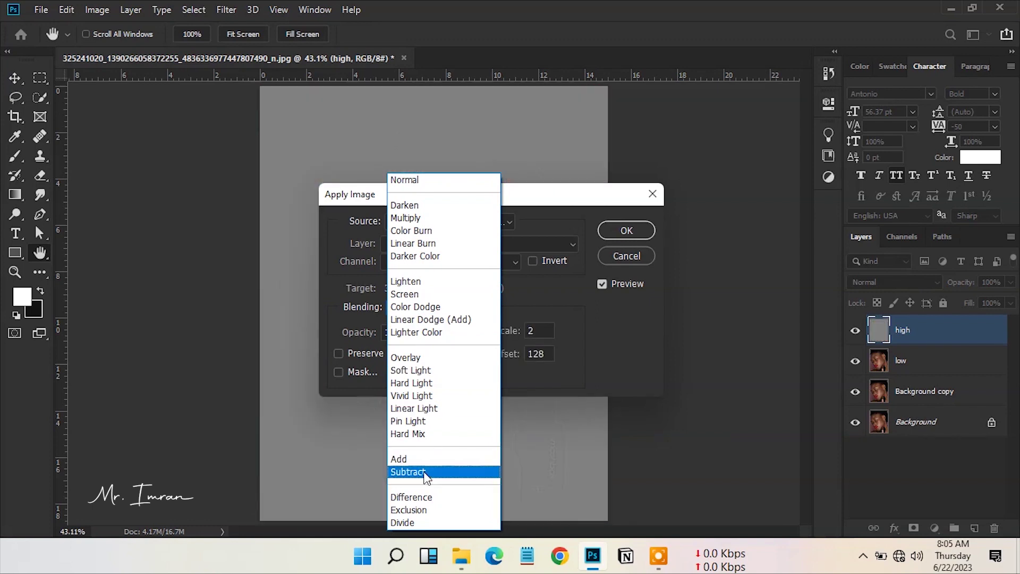
click(421, 472)
mouse_move(540, 332)
mouse_down()
mouse_move(512, 332)
mouse_move(511, 354)
mouse_up()
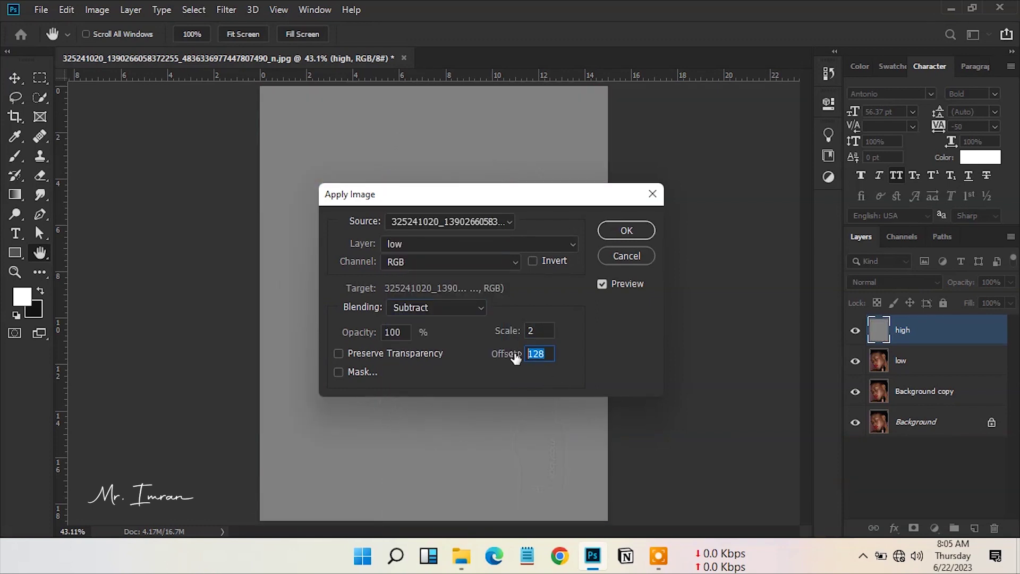
click(626, 230)
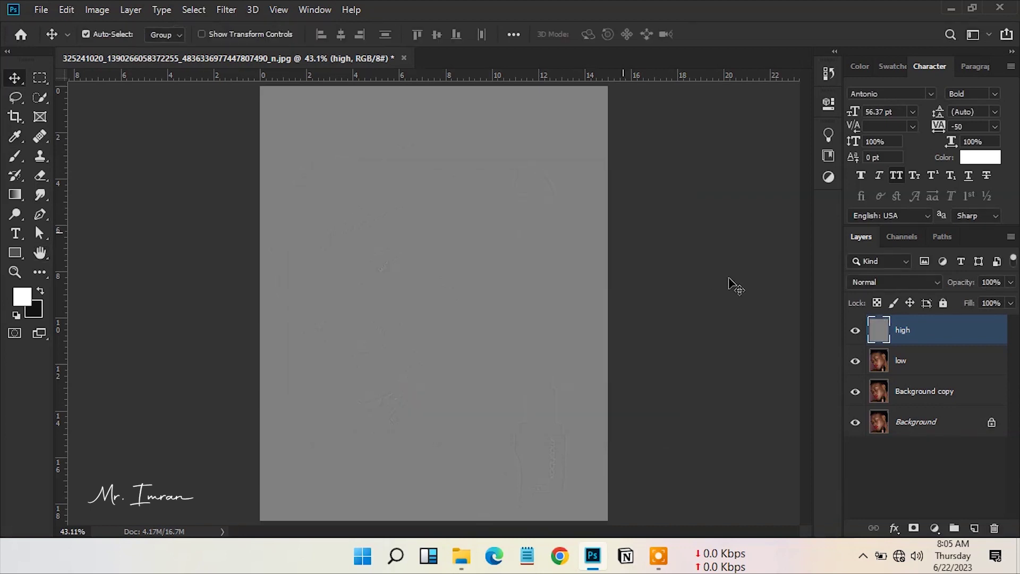
Set high to Linear Light, group high and low into Group 1, and select low
click(898, 282)
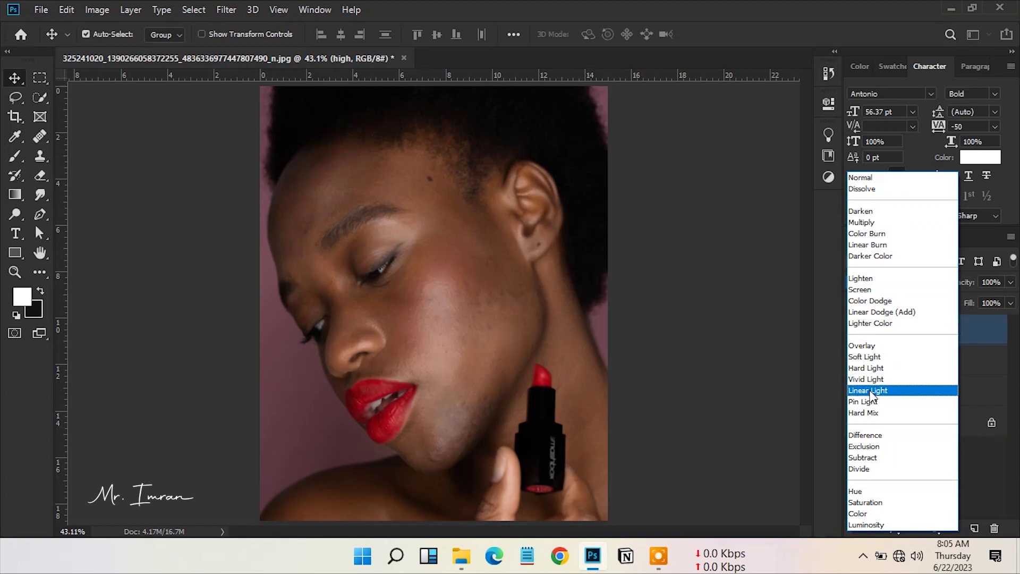
click(871, 393)
click(907, 367)
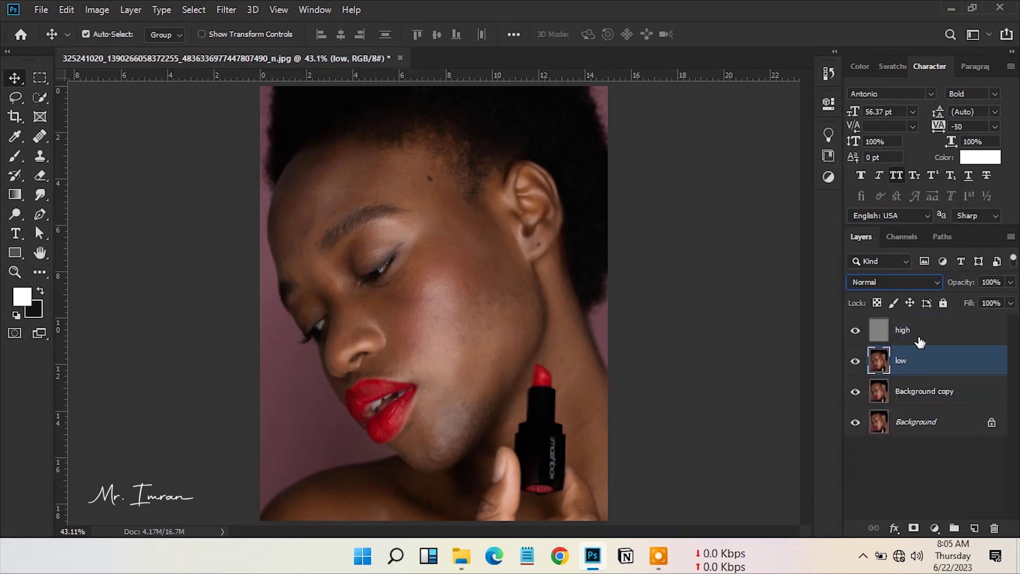
ctrl+click(922, 332)
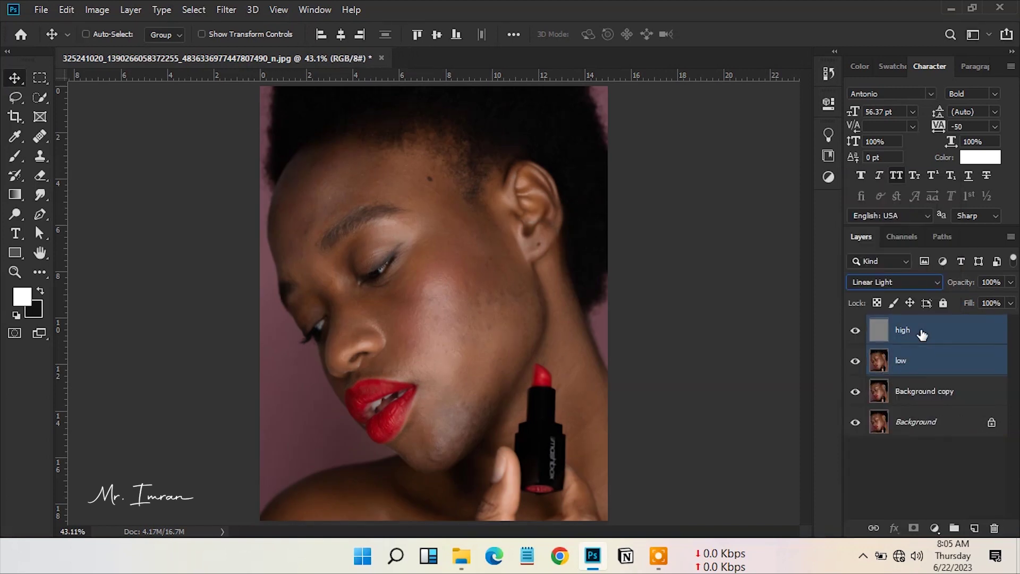
key(ctrl+g)
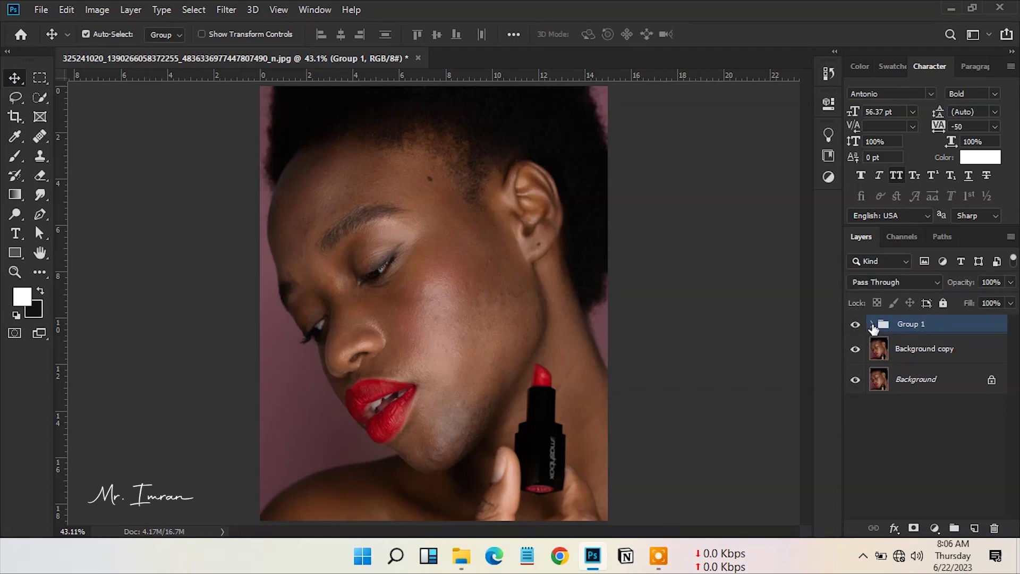
click(873, 324)
click(906, 380)
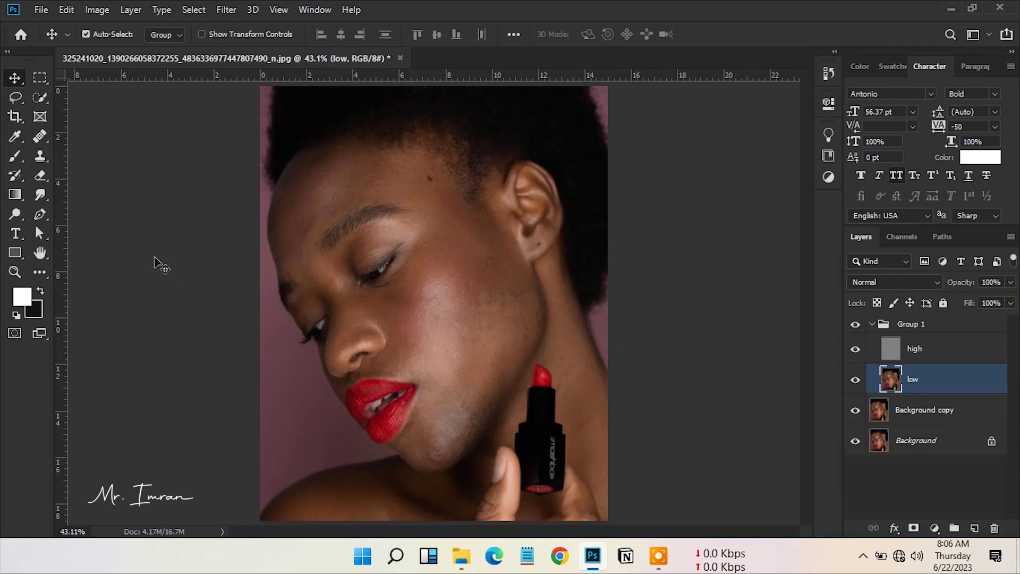
Switch to a cleaned Mixer Brush with Wet set to 10%
click(15, 157)
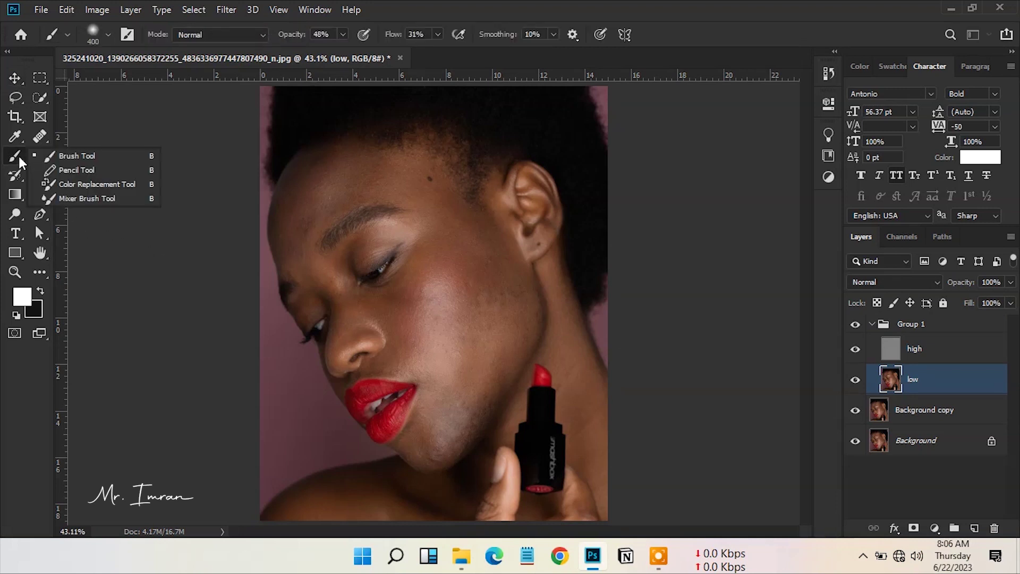
click(62, 198)
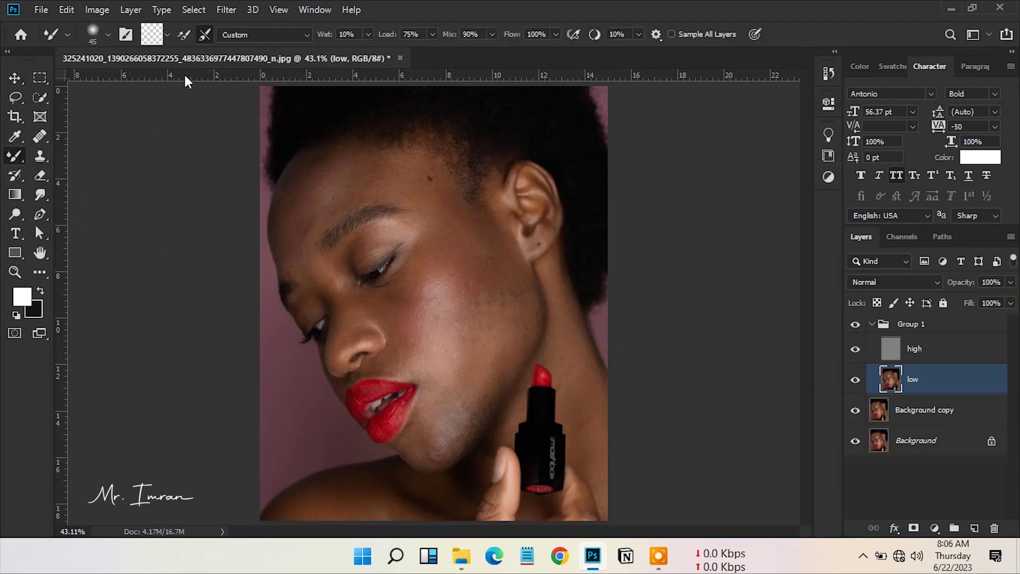
click(166, 35)
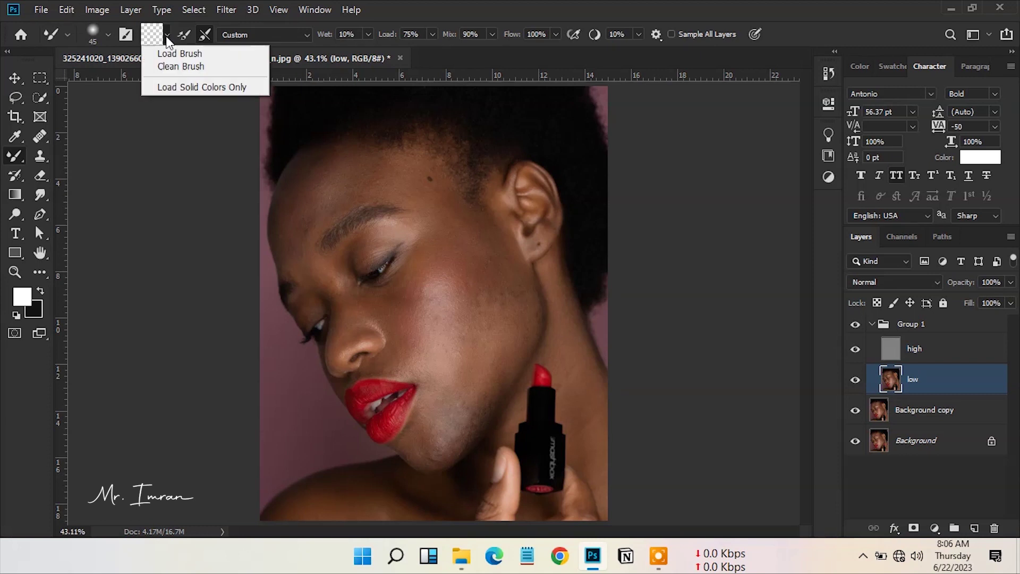
click(172, 68)
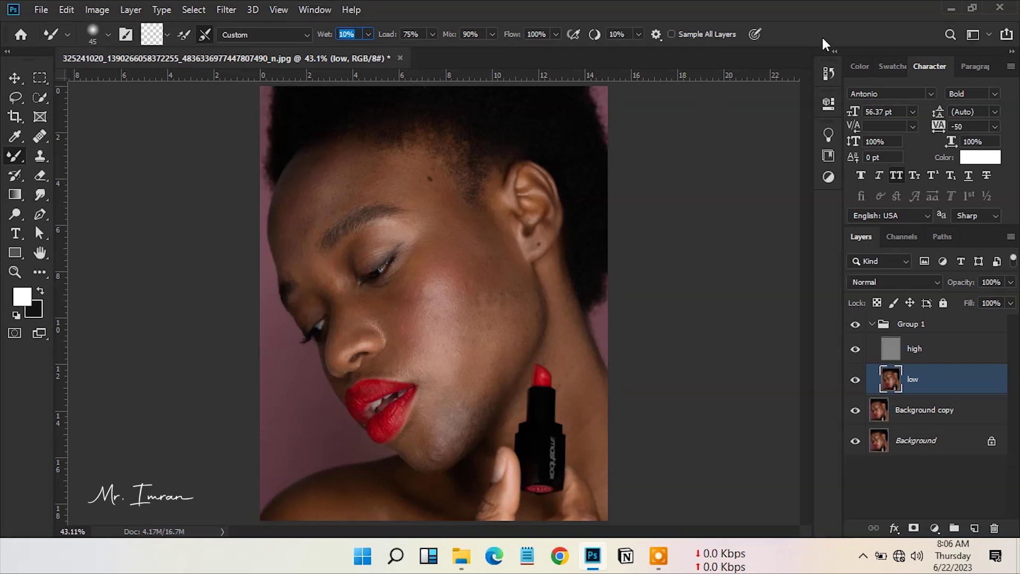
key(Return)
scroll(476, 315, up, 2)
scroll(477, 314, up, 1)
scroll(477, 315, up, 1)
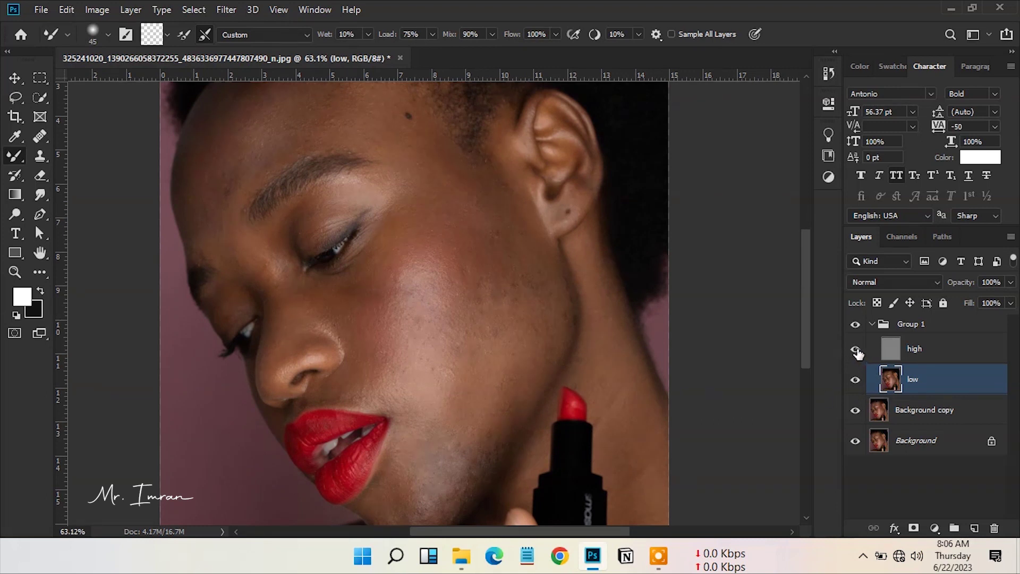
Hide high and blend away a dark cheek mark on the low layer at brush size 90
click(857, 349)
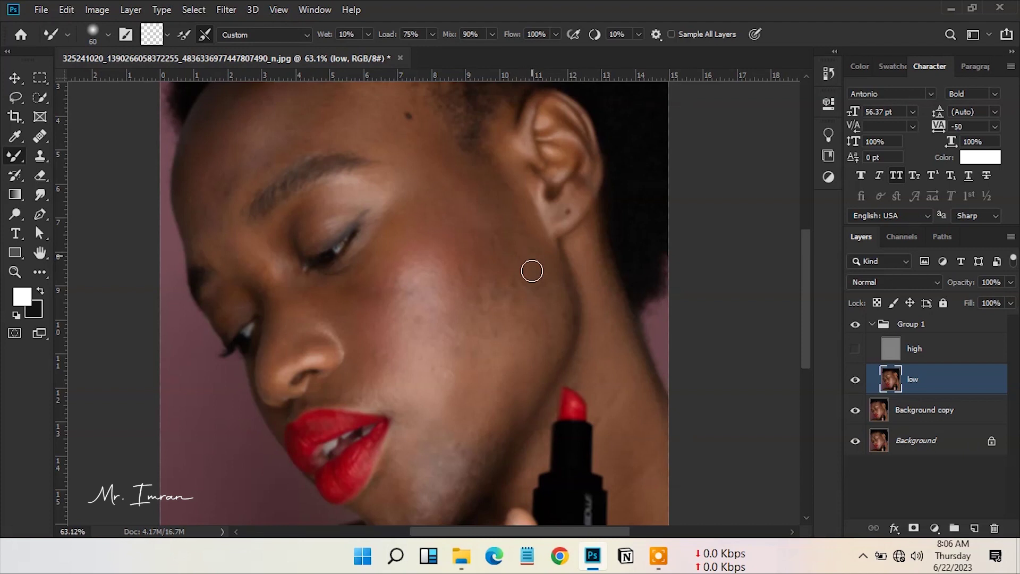
drag(515, 305, 534, 276)
key(bracketright)
key(bracketright)
key(bracketright)
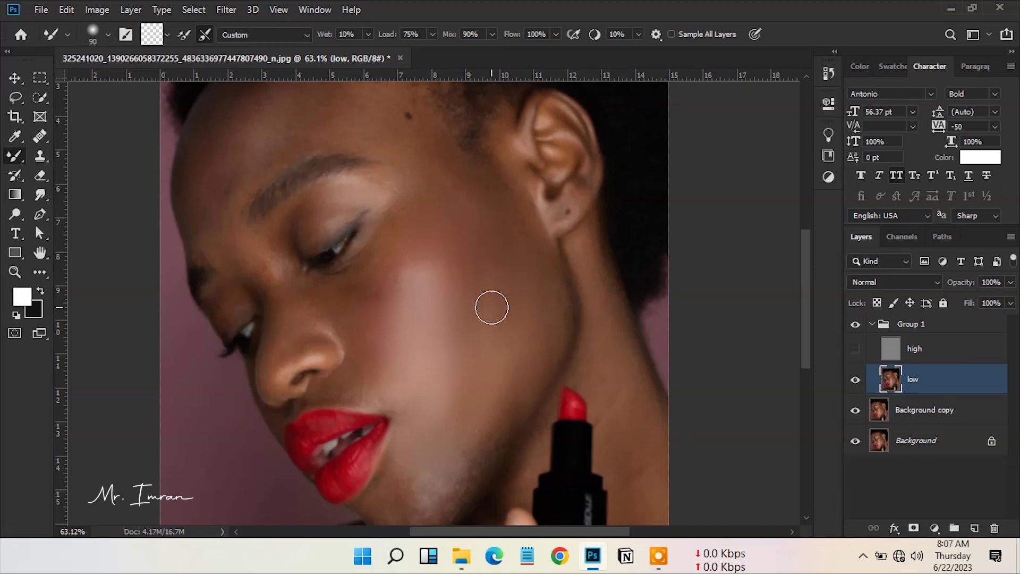
scroll(537, 339, up, 2)
key(bracketleft)
key(bracketleft)
scroll(511, 458, down, 3)
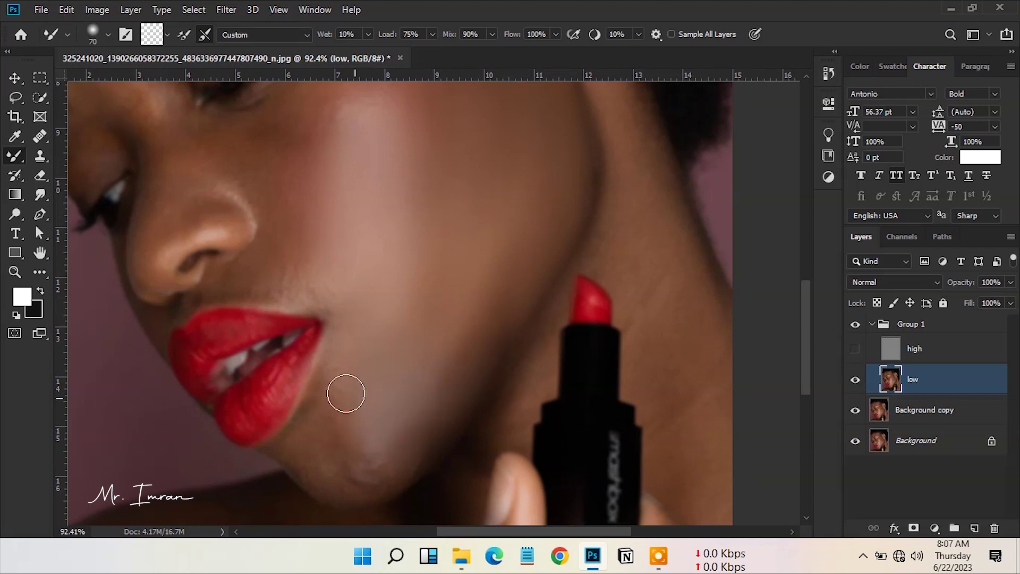
drag(365, 474, 384, 358)
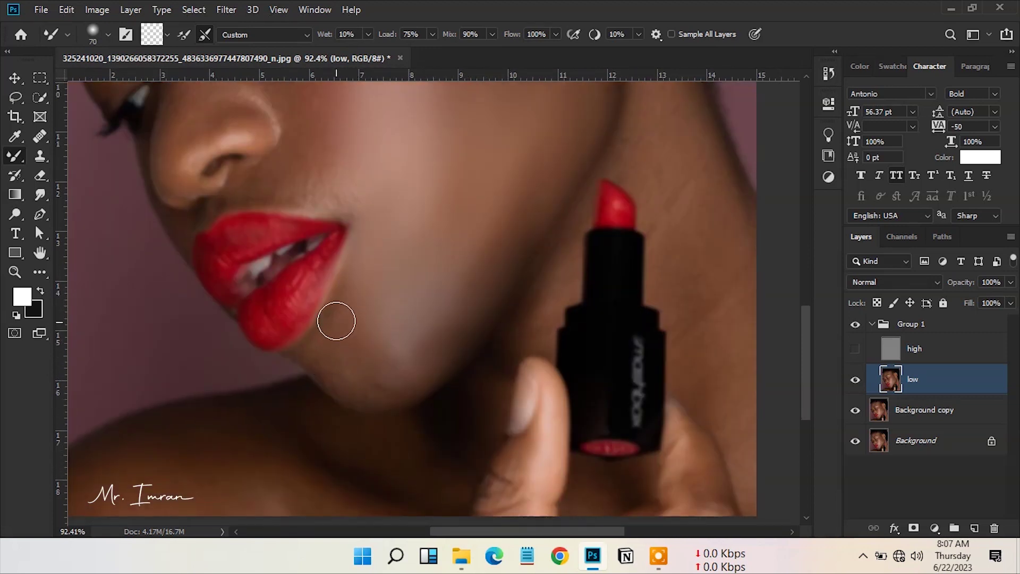
Smooth the neck with an 80 brush, toggling high to compare, then shrink the brush for the eyebrow
click(854, 351)
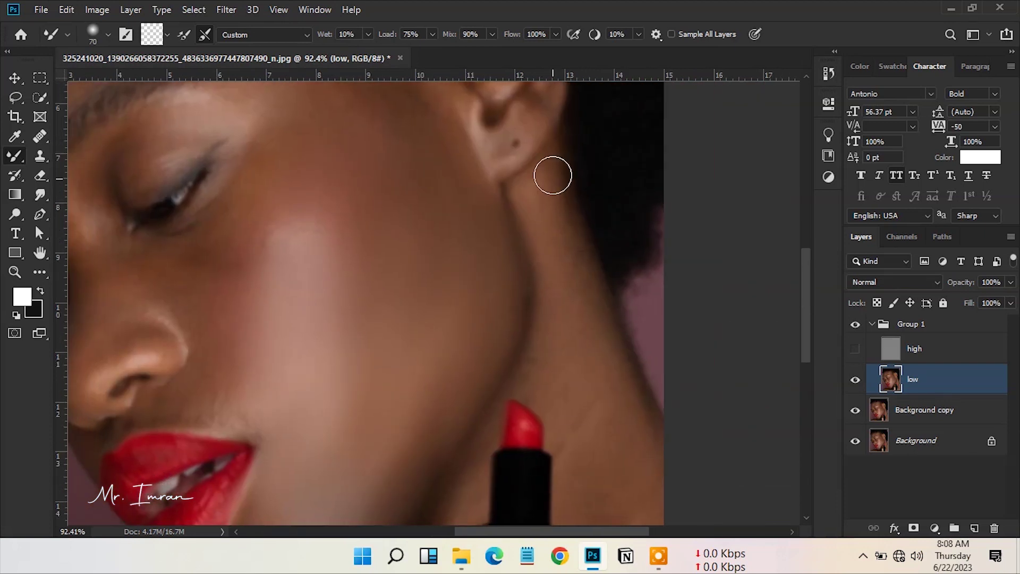
mouse_move(618, 346)
mouse_down()
mouse_move(586, 287)
mouse_move(563, 463)
mouse_up()
key(bracketleft)
key(bracketleft)
key(bracketleft)
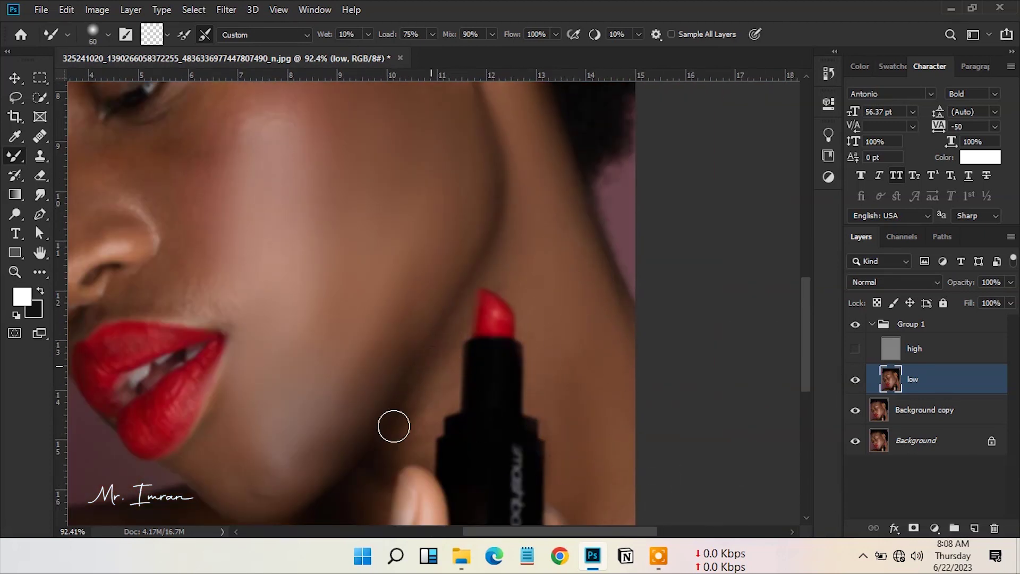
scroll(612, 345, down, 4)
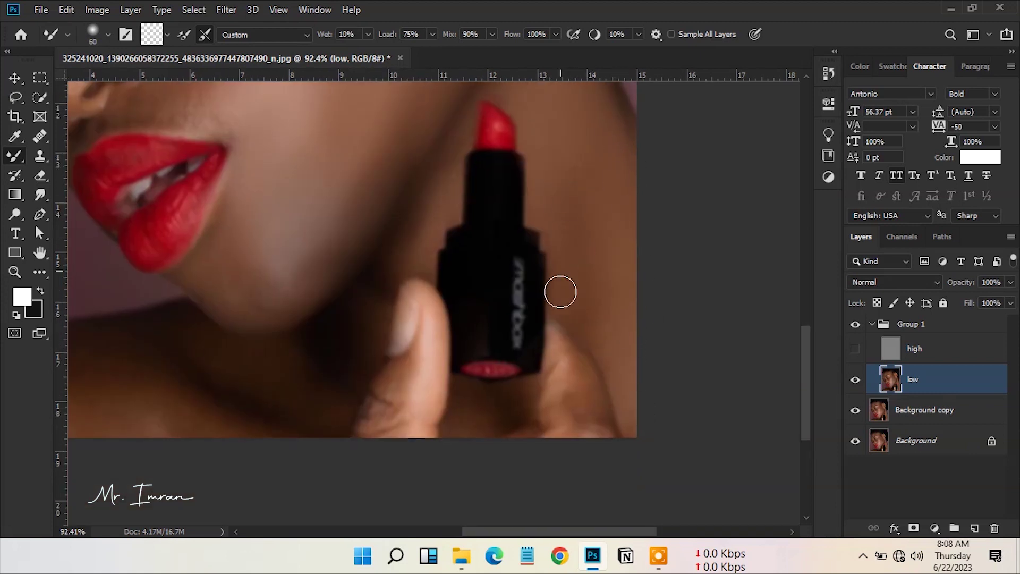
scroll(409, 466, up, 5)
scroll(362, 341, left, 3)
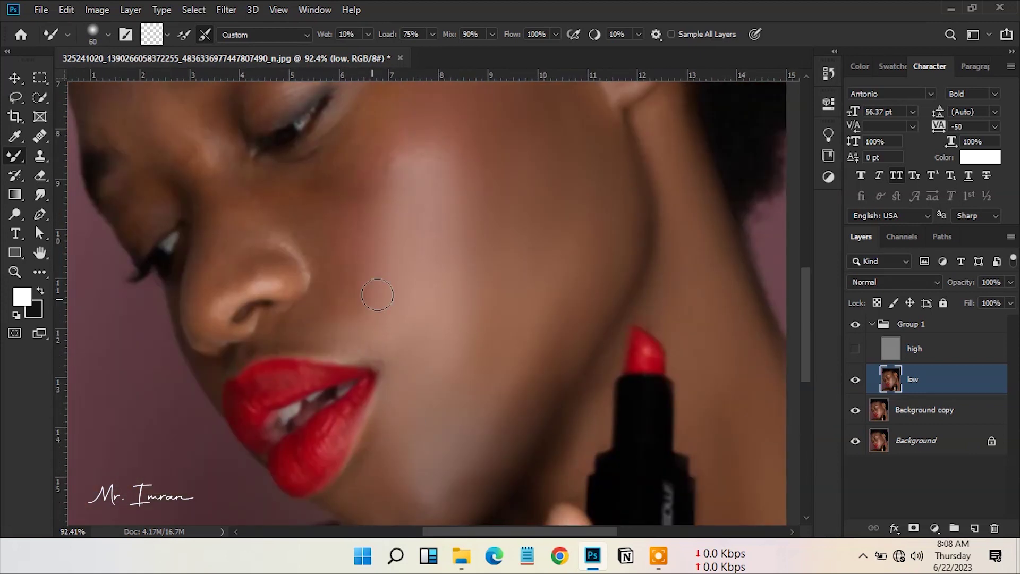
drag(445, 252, 420, 272)
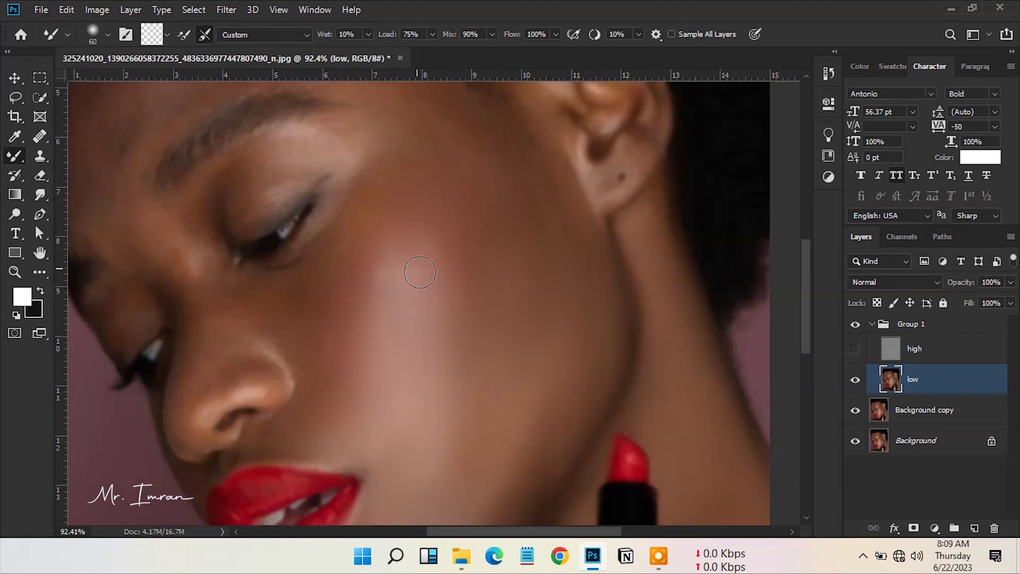
click(855, 351)
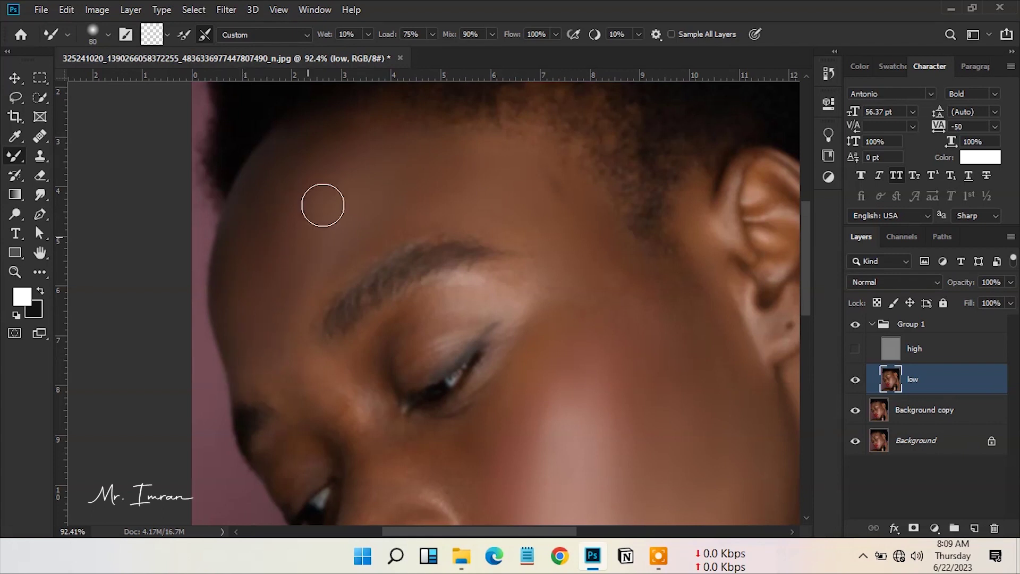
click(856, 349)
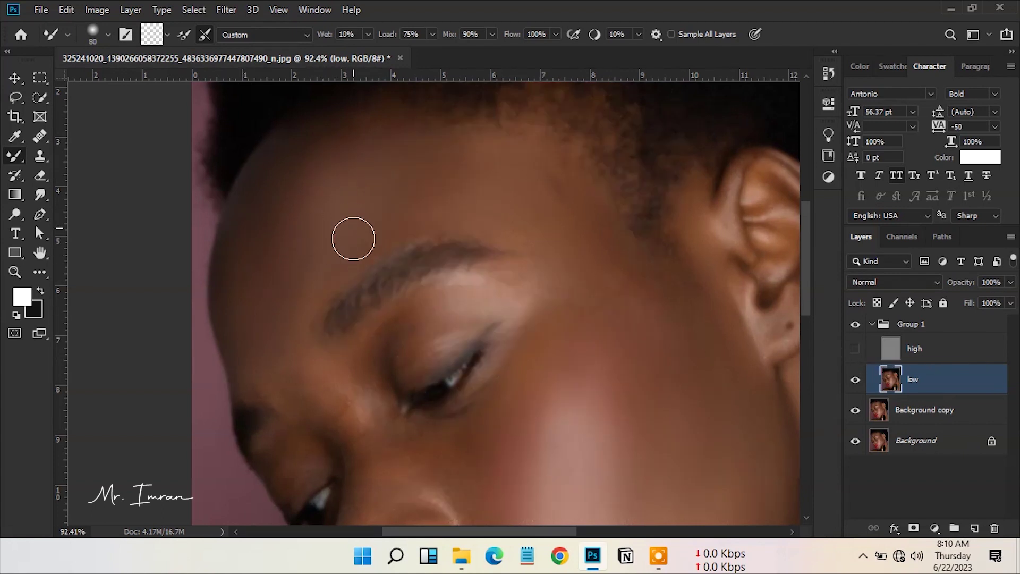
scroll(335, 266, up, 2)
key(bracketleft)
key(bracketleft)
key(bracketleft)
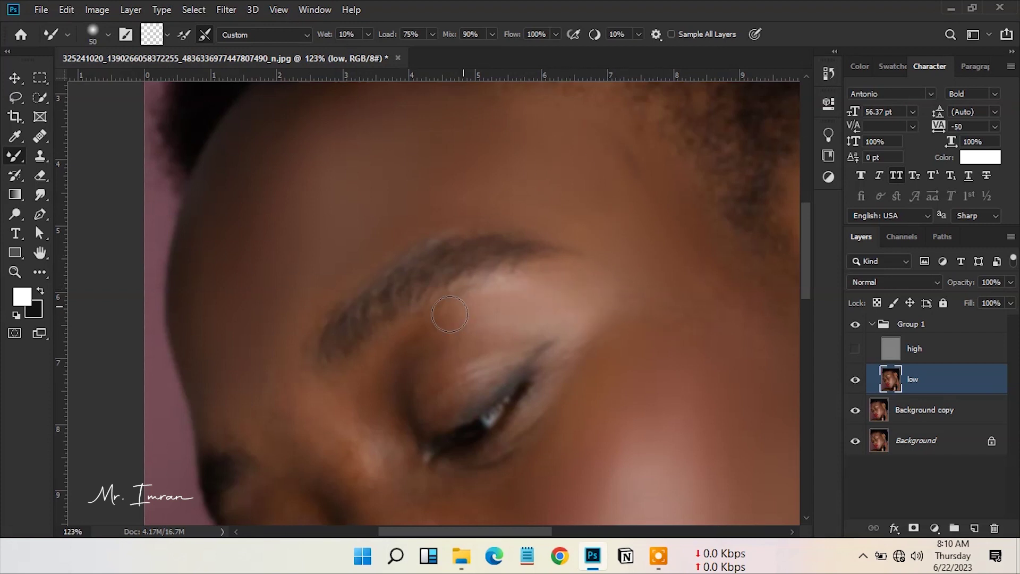
Blend the skin tones beside the nose on the low layer, toggling high to compare
click(856, 349)
scroll(605, 221, down, 5)
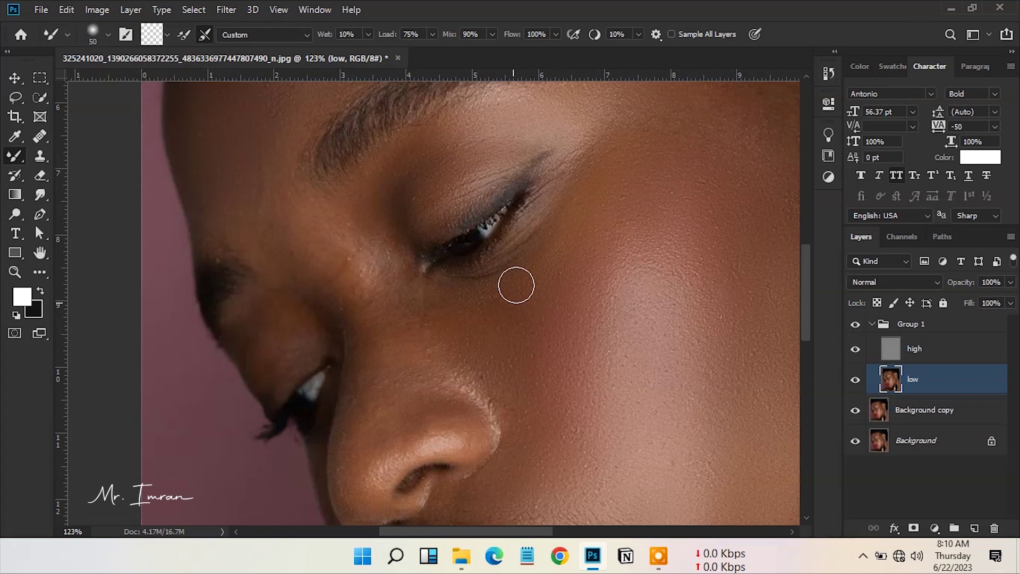
scroll(494, 377, down, 5)
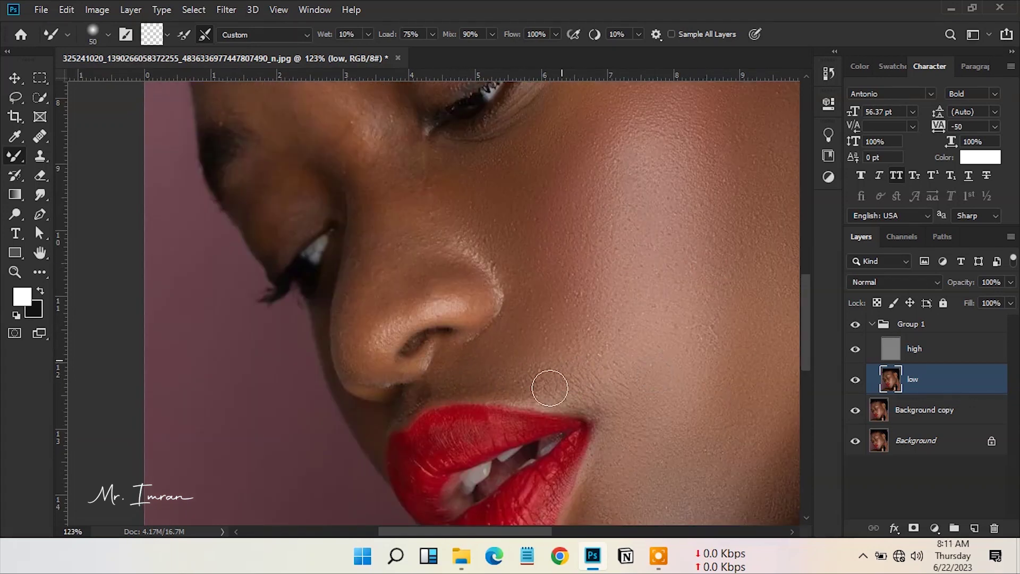
scroll(436, 283, up, 4)
scroll(293, 154, up, 1)
key(bracketright)
key(bracketright)
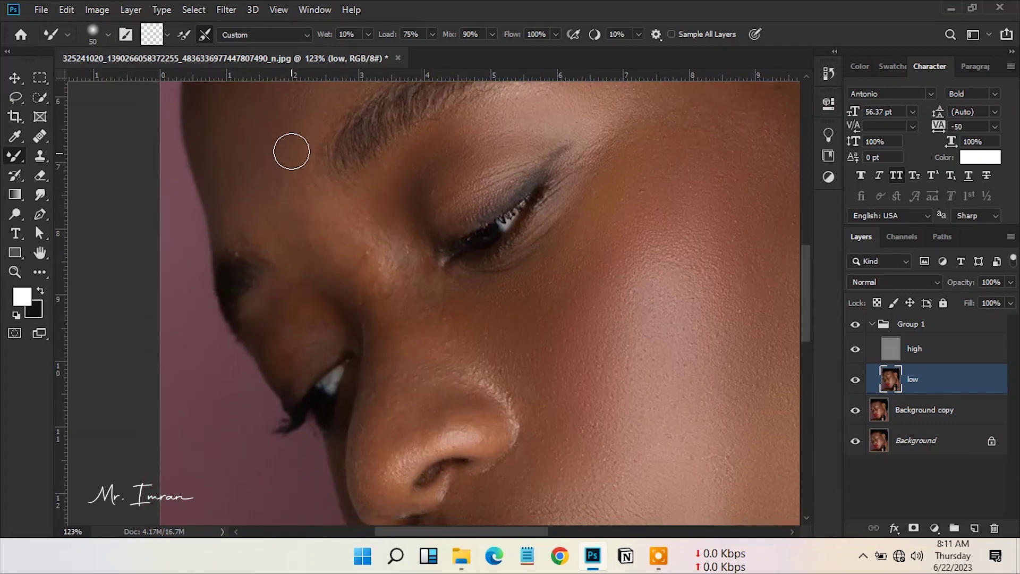
click(856, 349)
key(bracketleft)
key(bracketleft)
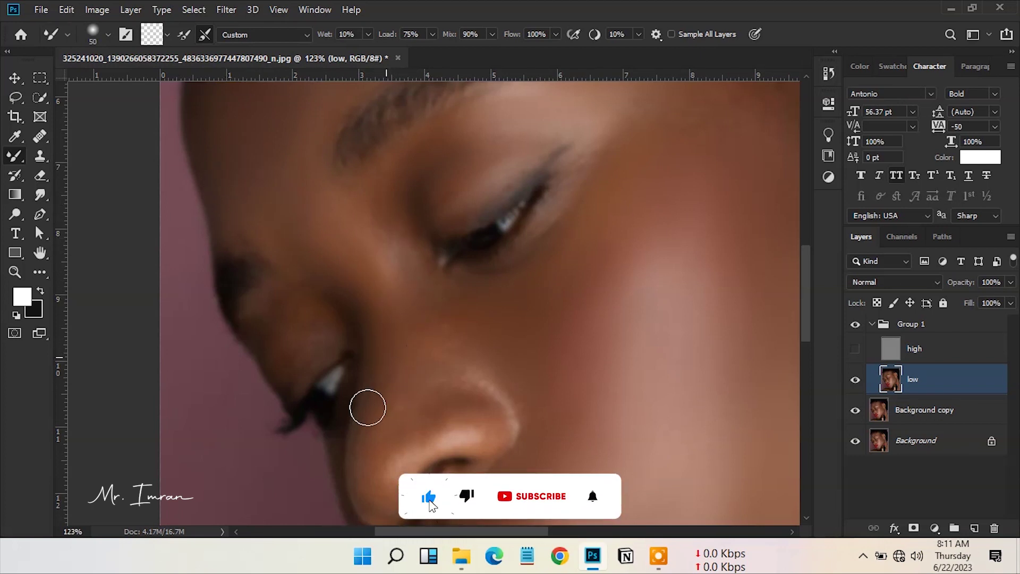
drag(415, 366, 374, 292)
click(856, 348)
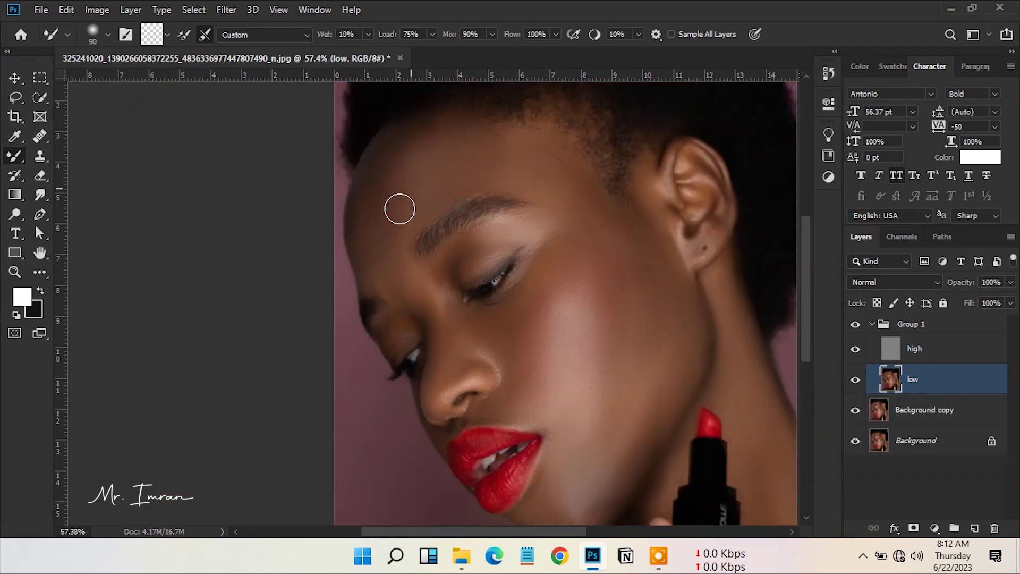
Restore the high layer and reduce the brush to 40 for the eye area
scroll(693, 320, down, 2)
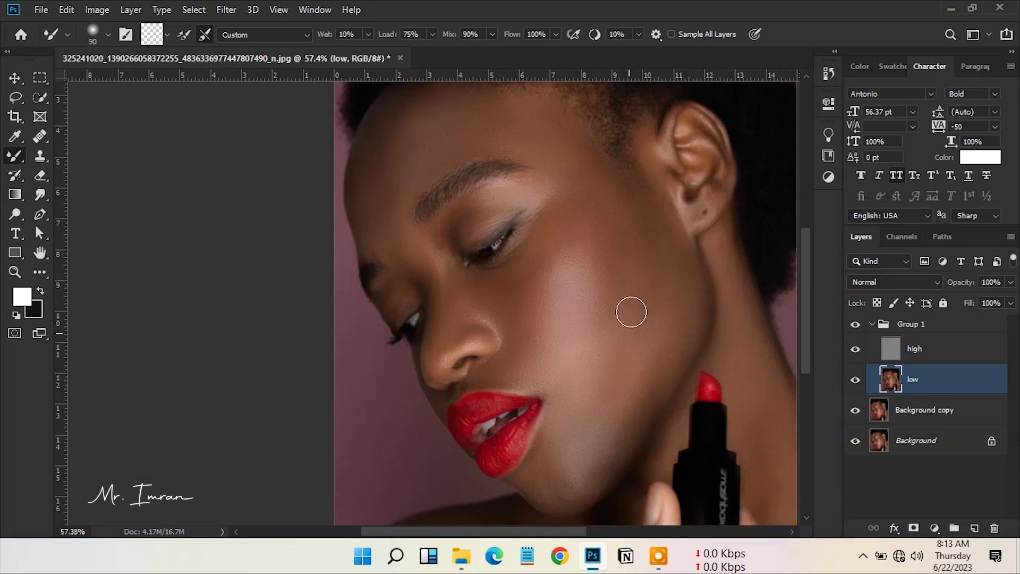
click(855, 349)
scroll(471, 384, down, 3)
scroll(338, 471, up, 1)
key(bracketright)
key(bracketright)
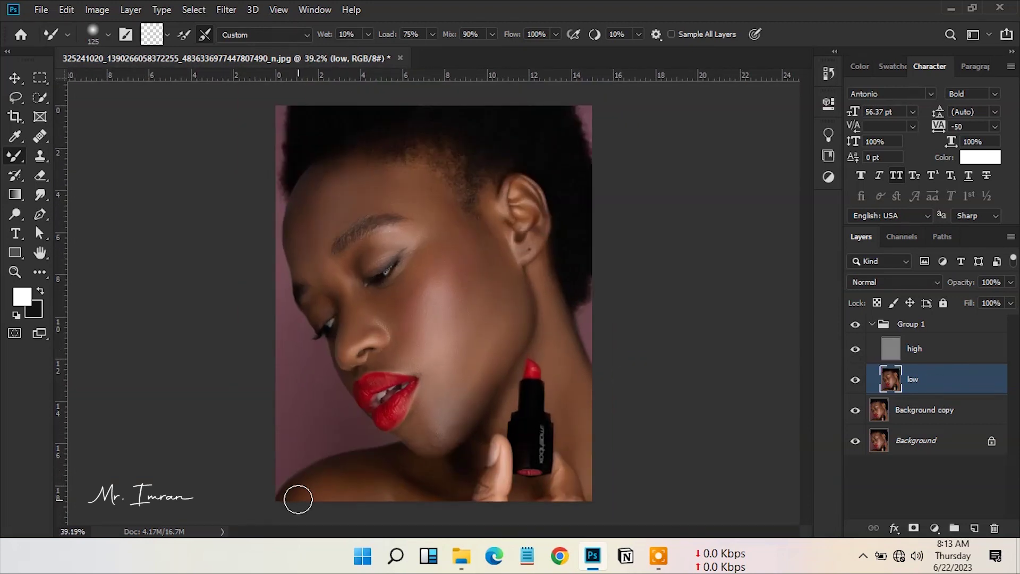
scroll(416, 465, up, 10)
key(bracketleft)
key(bracketleft)
key(bracketleft)
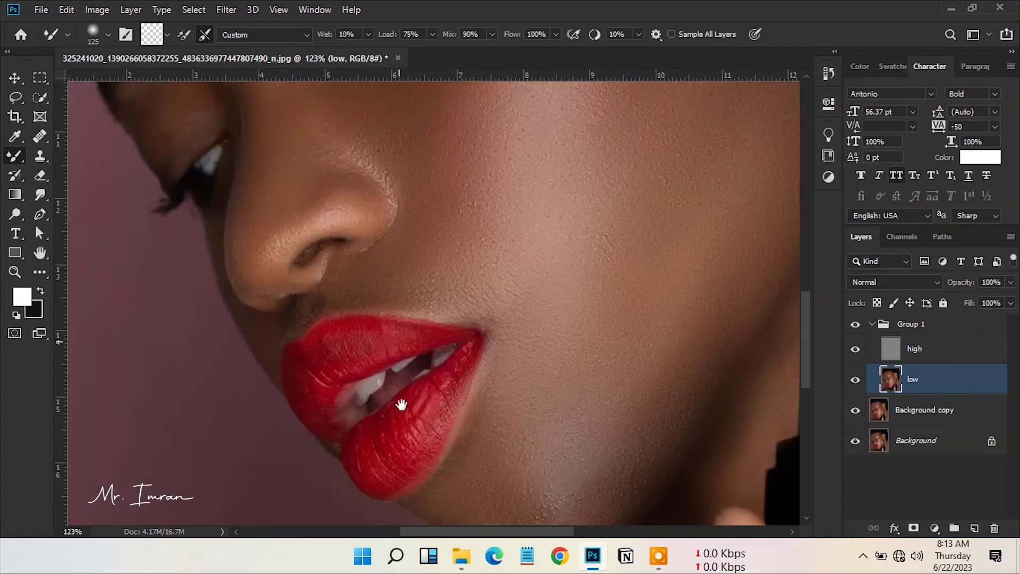
scroll(264, 180, up, 5)
scroll(265, 180, left, 3)
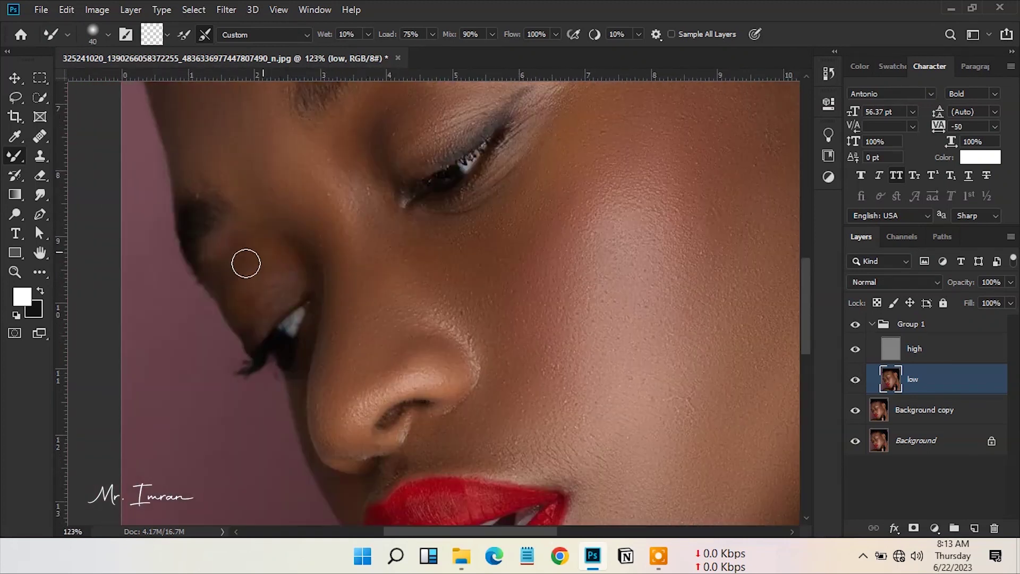
scroll(294, 276, up, 2)
scroll(294, 276, left, 1)
scroll(274, 295, down, 8)
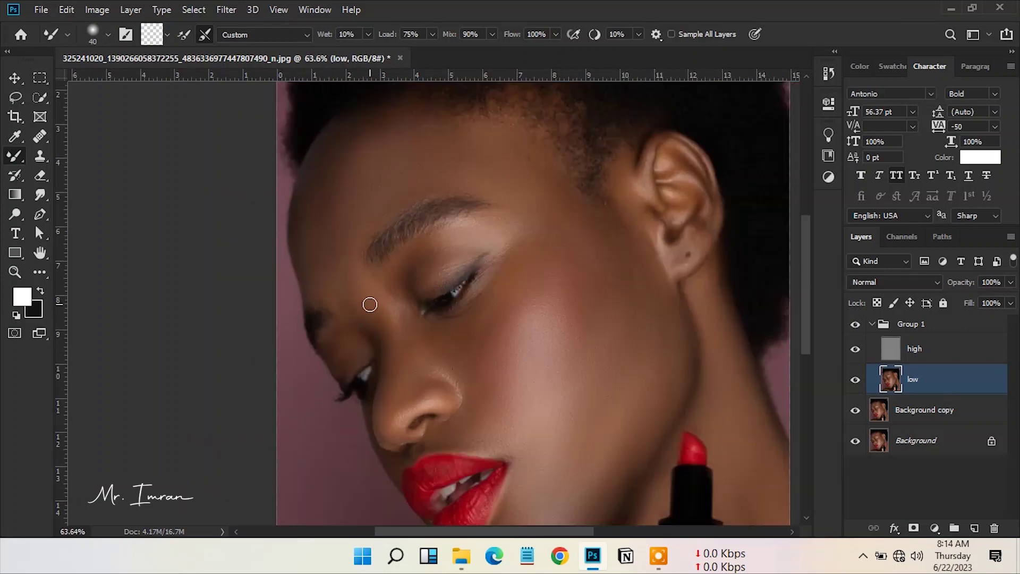
scroll(369, 303, down, 2)
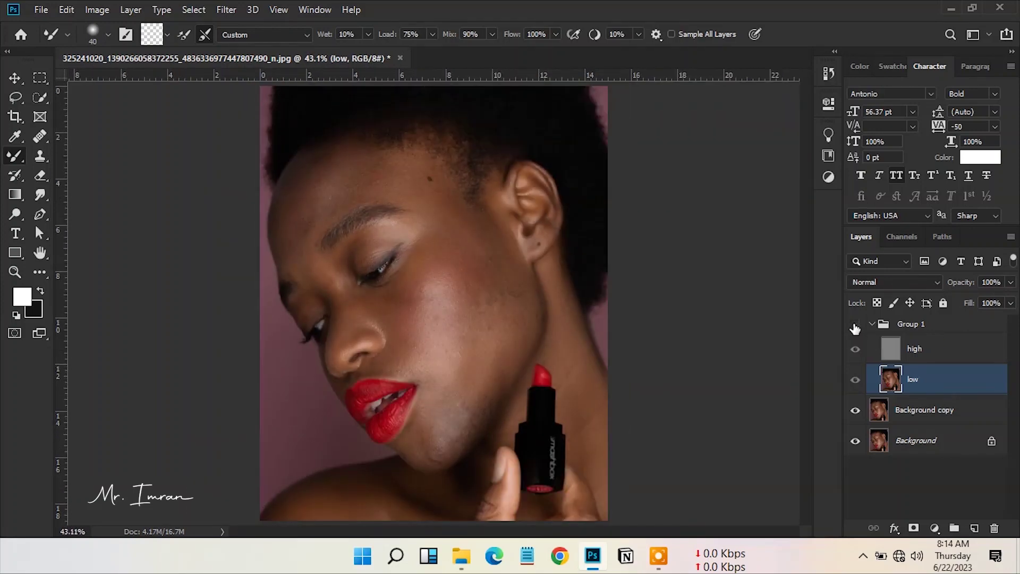
Zoom in on the ear and pan to the hair above it
scroll(517, 241, up, 3)
scroll(516, 247, up, 3)
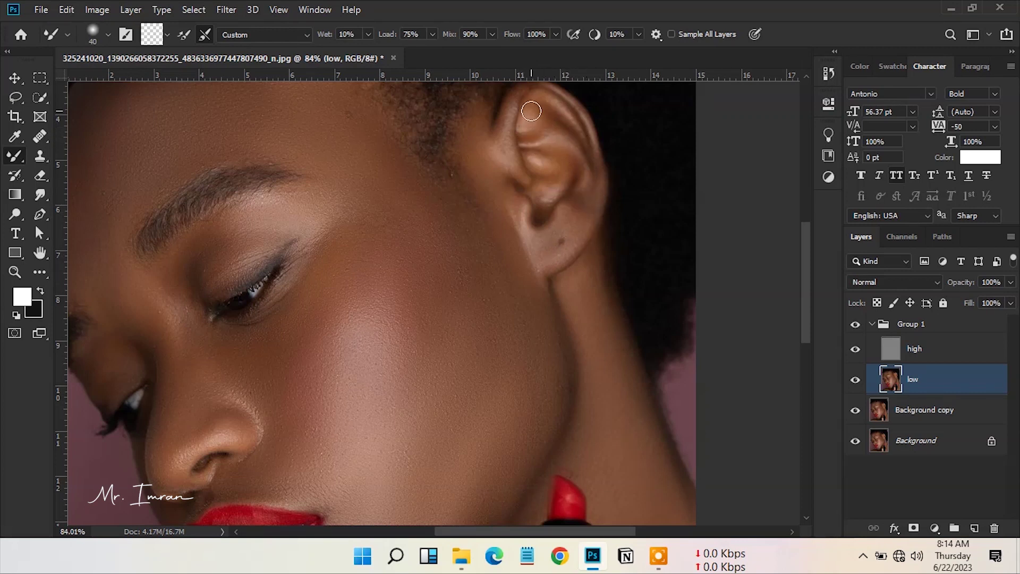
drag(523, 123, 498, 204)
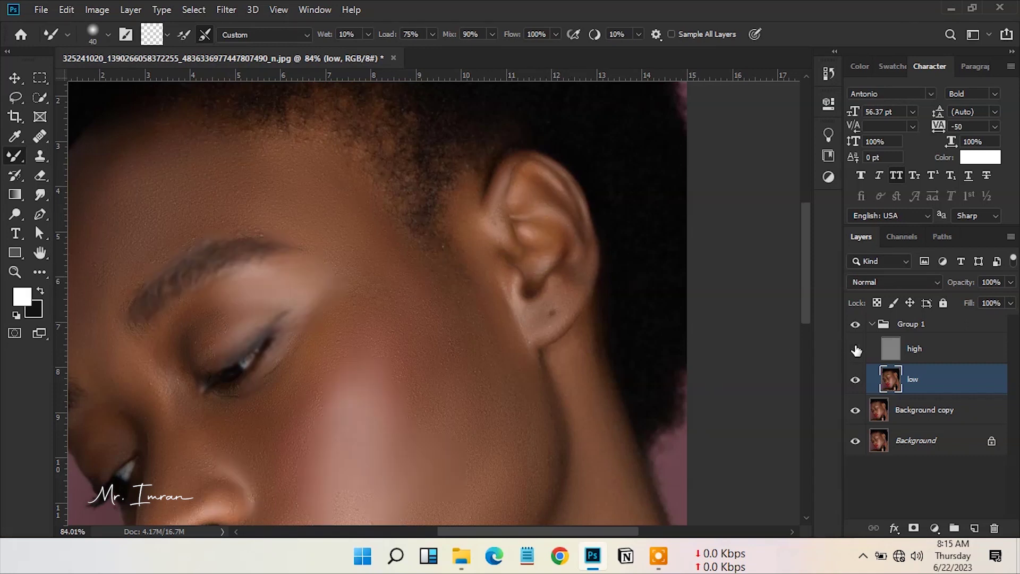
scroll(462, 319, down, 1)
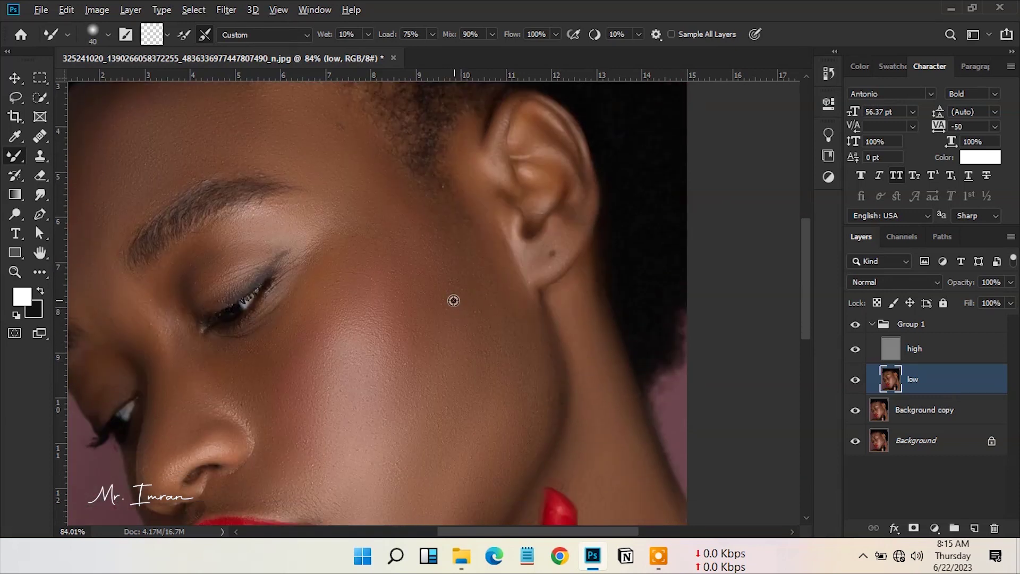
scroll(454, 300, down, 1)
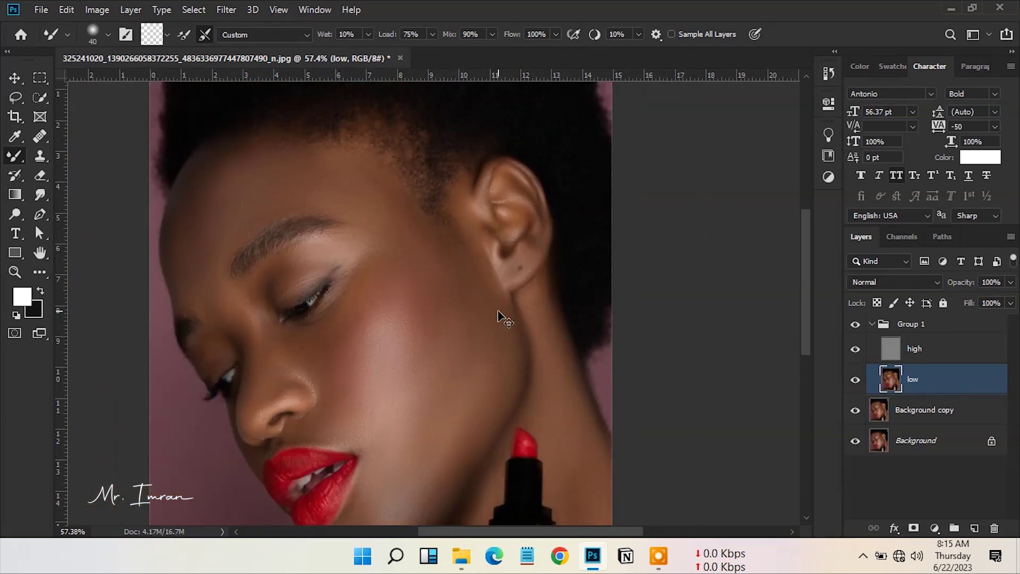
scroll(500, 317, down, 1)
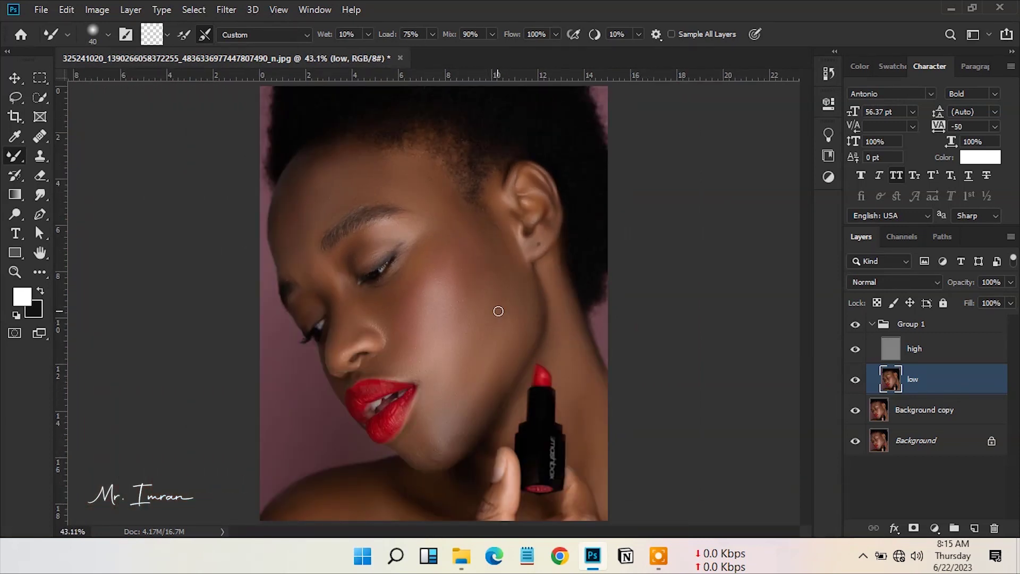
Add Curves 1 above Group 1, lowering shadows and lifting highlights, then toggle it to compare
click(873, 324)
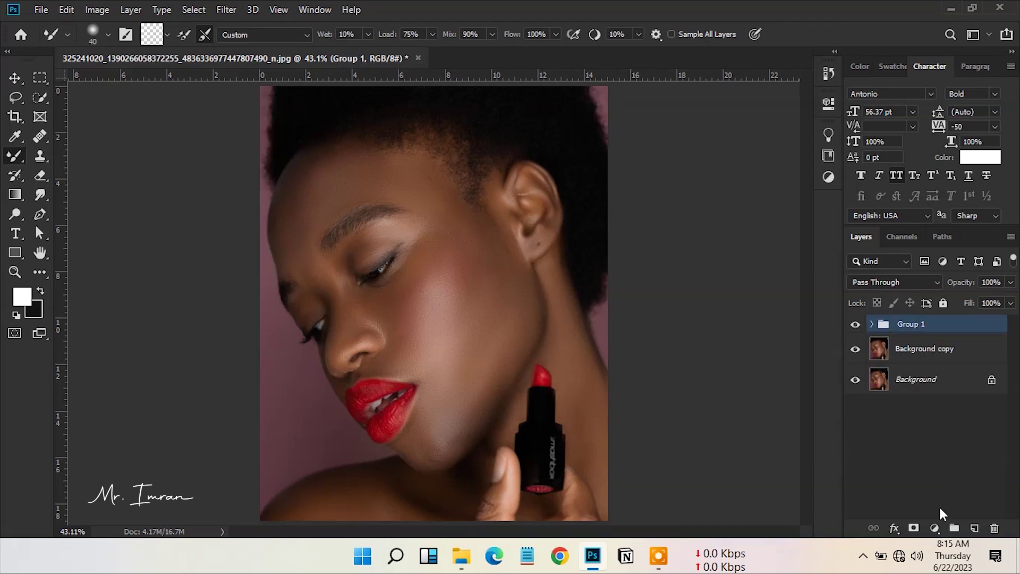
click(935, 528)
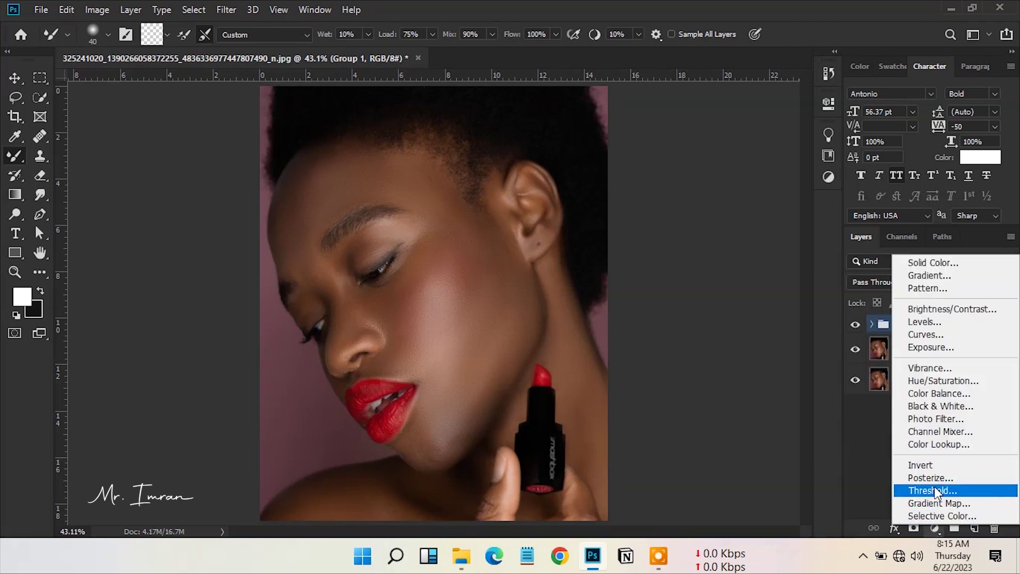
click(935, 340)
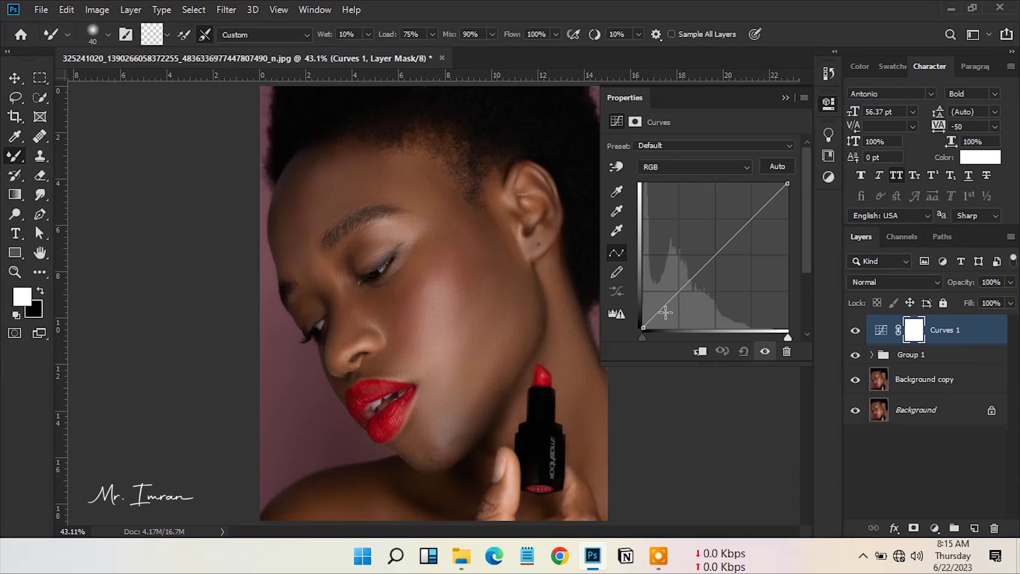
drag(668, 302, 673, 302)
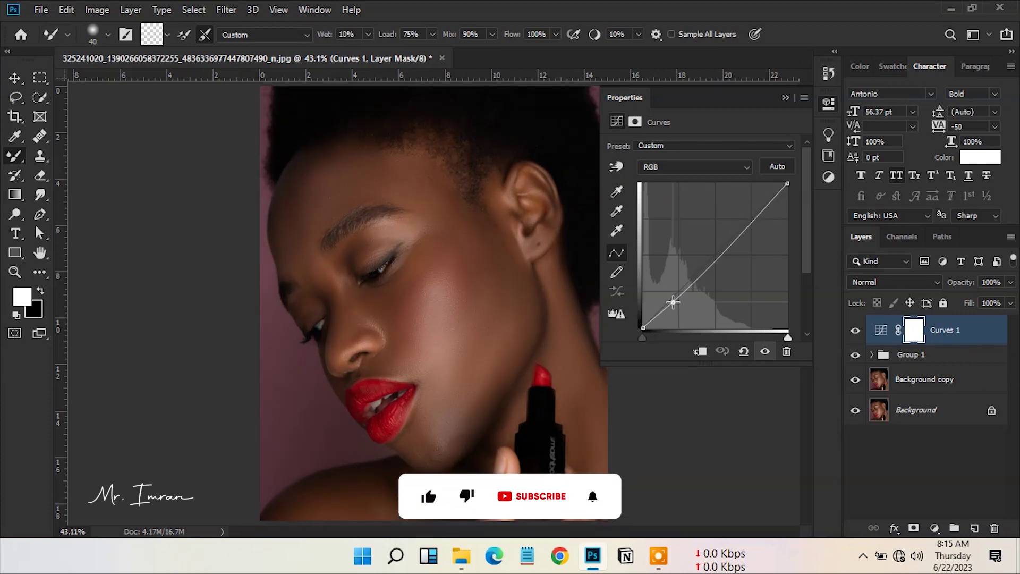
drag(766, 210, 764, 204)
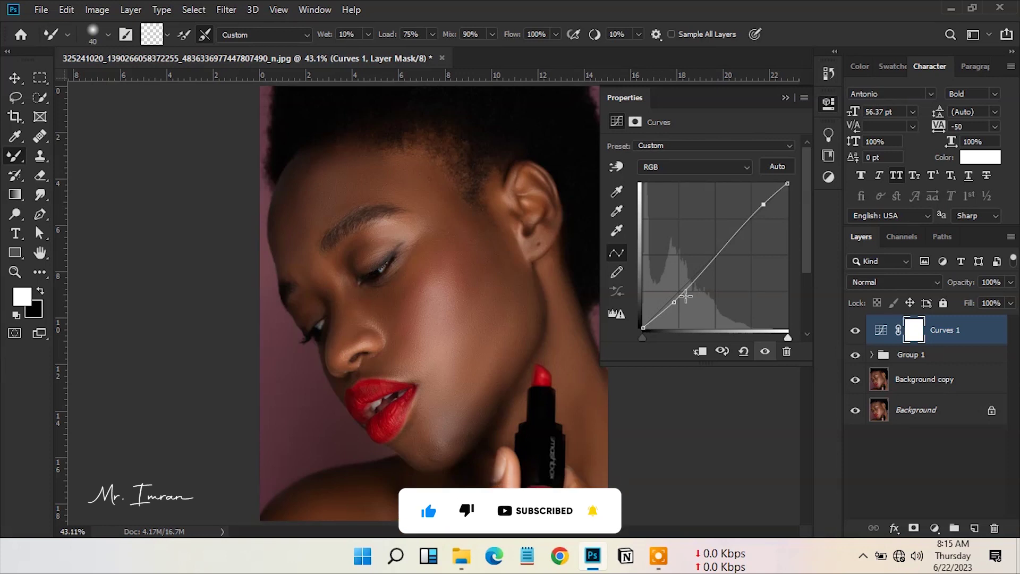
drag(675, 302, 678, 303)
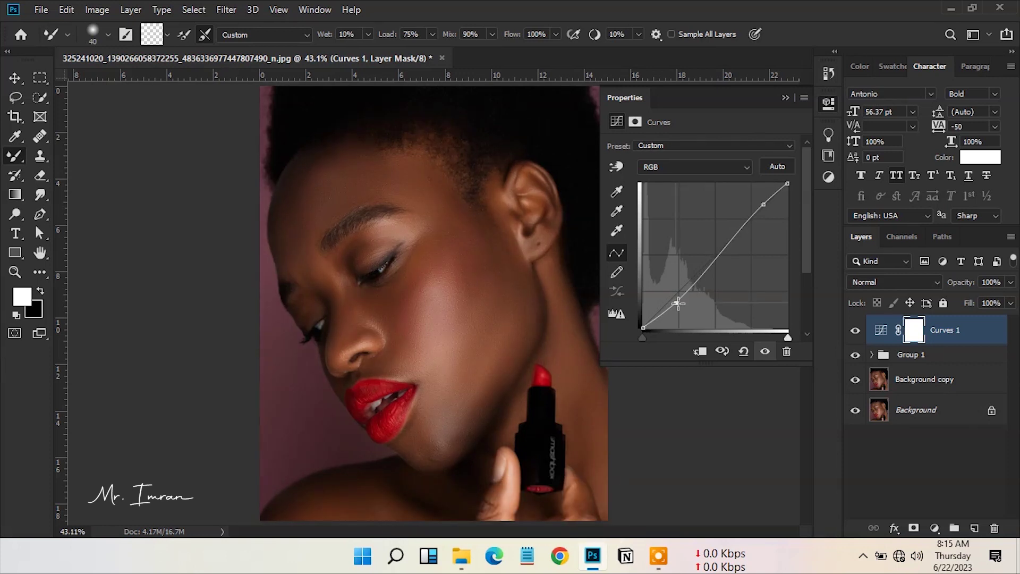
click(785, 98)
click(856, 332)
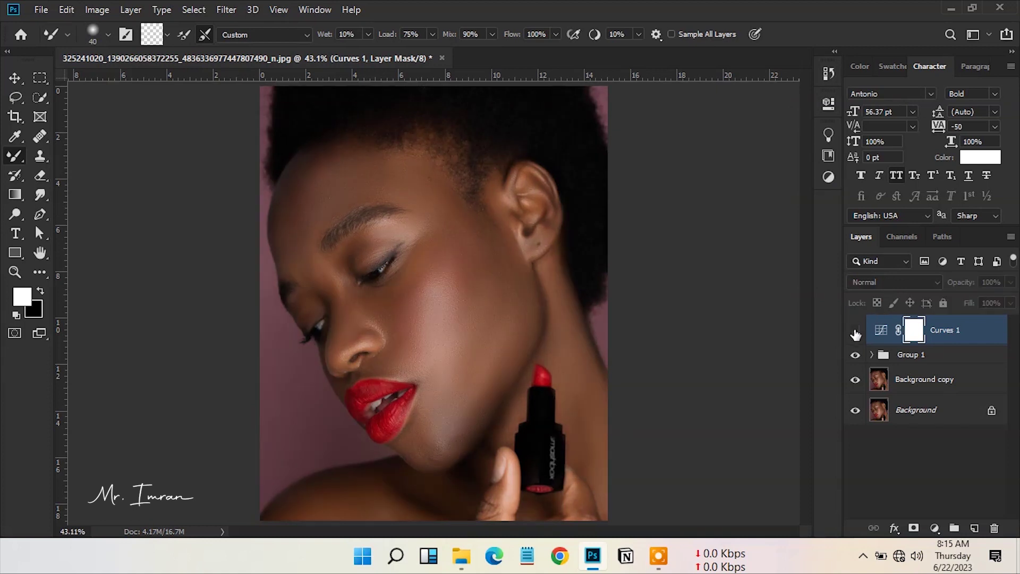